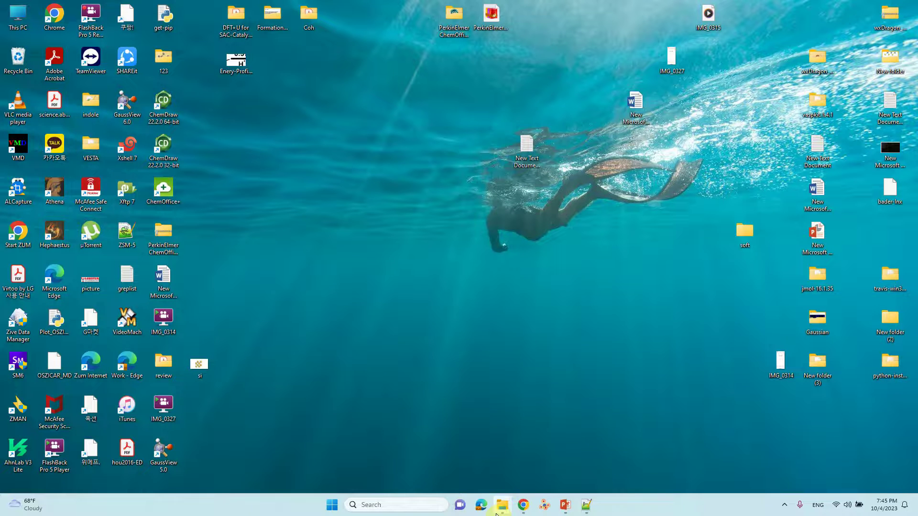
Browse the 4-AB-OPT folder and view the 4AB-1.gjf input in Notepad++.
{"action": "mouse_move", "coordinate": [502, 505]}
{"action": "left_click", "coordinate": [425, 455]}
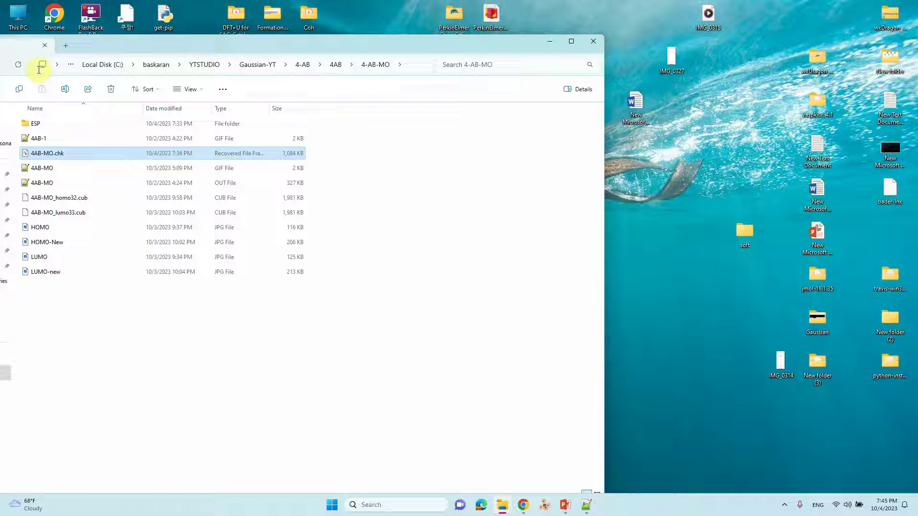
{"action": "left_click_drag", "start_coordinate": [89, 43], "coordinate": [314, 46]}
{"action": "left_click", "coordinate": [224, 69]}
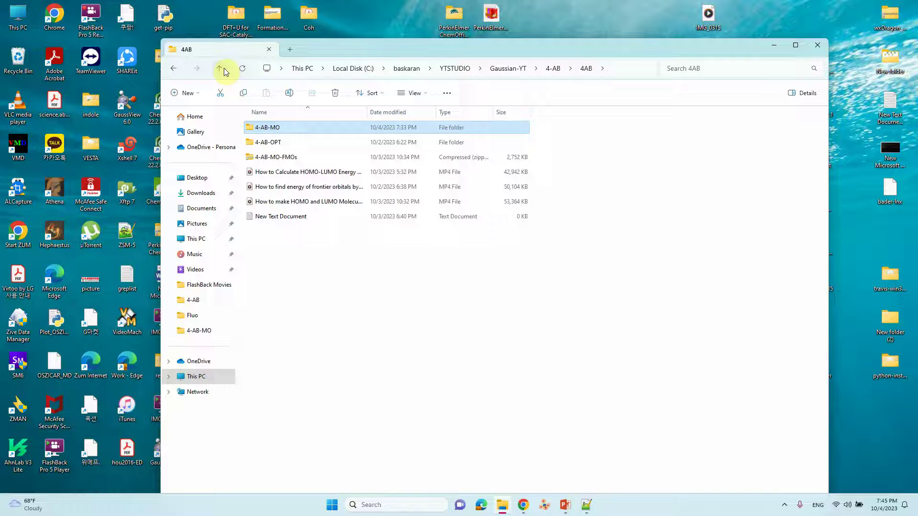
{"action": "mouse_move", "coordinate": [267, 142]}
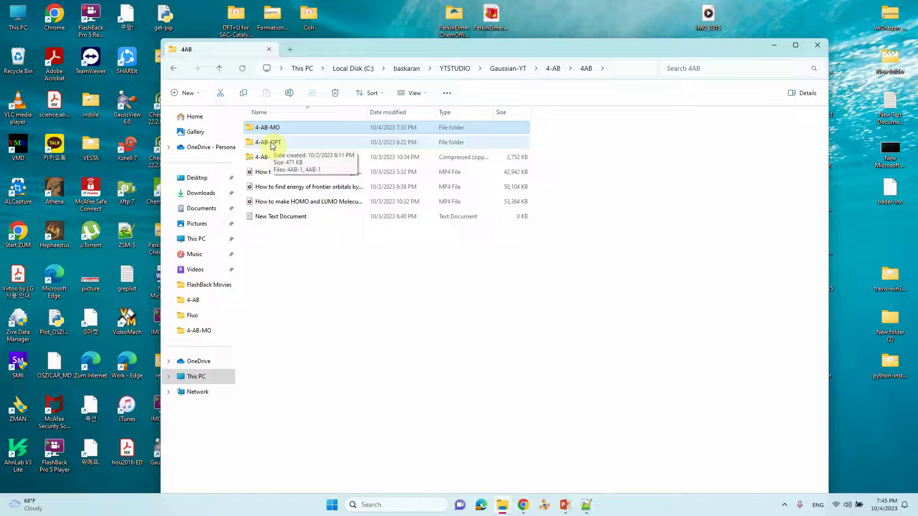
{"action": "double_click", "coordinate": [271, 143]}
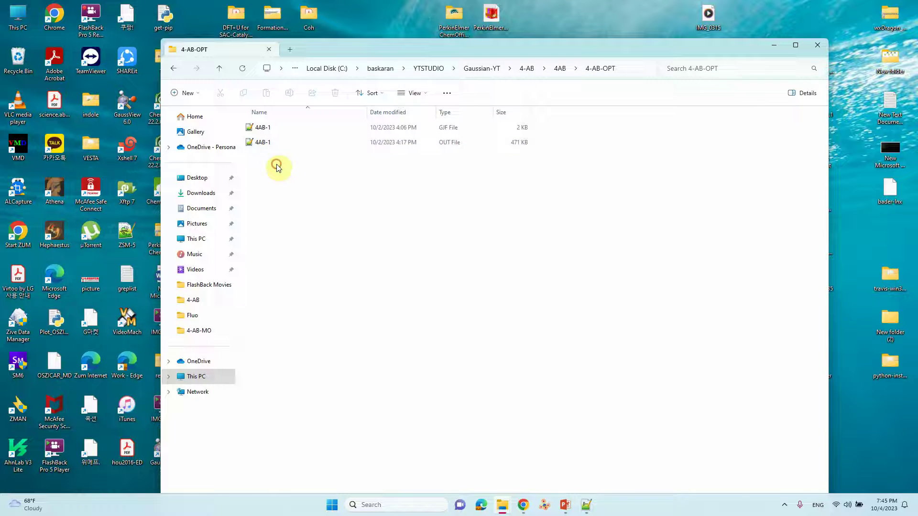
{"action": "left_click", "coordinate": [260, 124]}
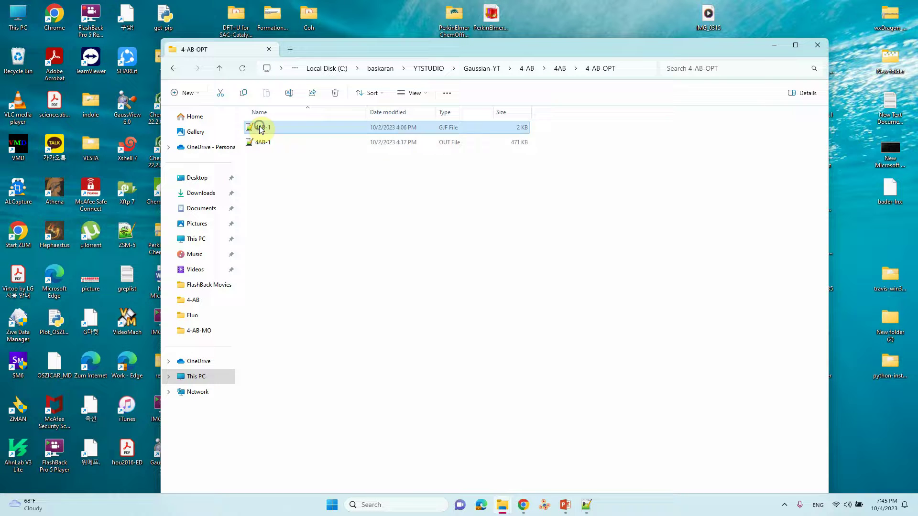
{"action": "right_click", "coordinate": [261, 127]}
{"action": "left_click", "coordinate": [290, 158]}
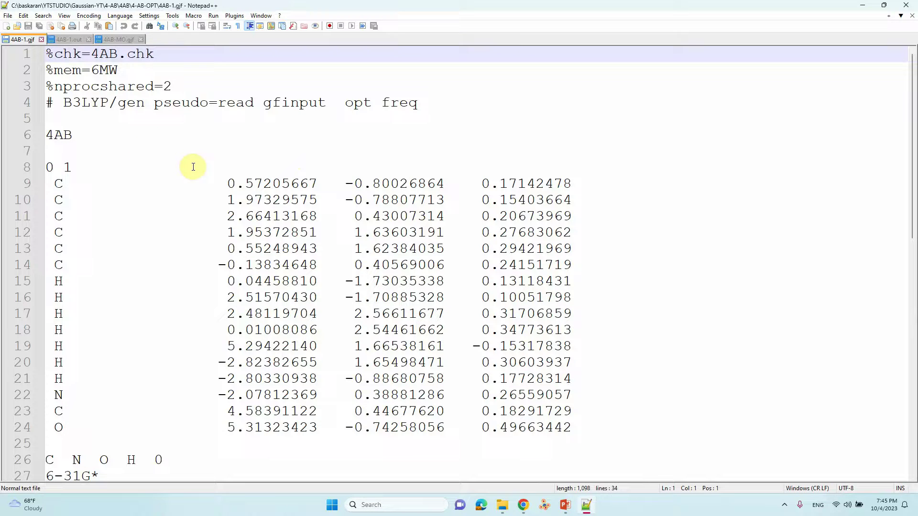
{"action": "left_click", "coordinate": [862, 5]}
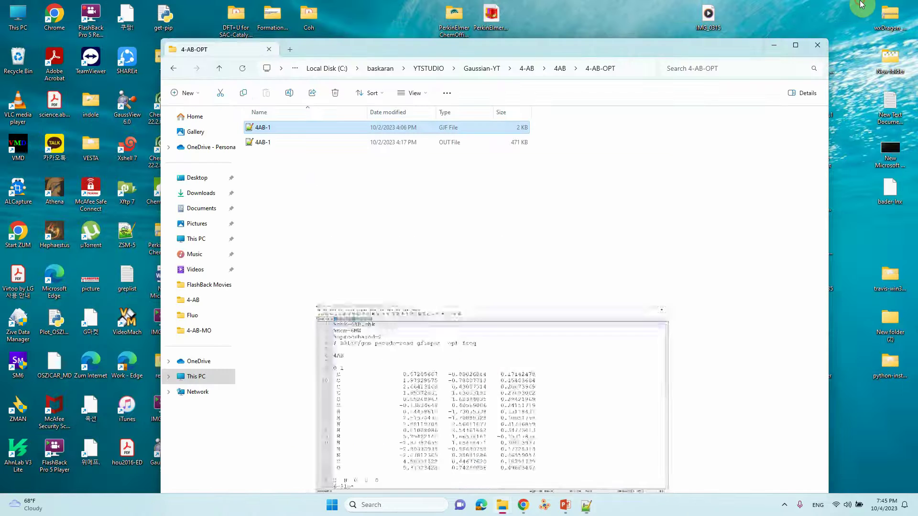
{"action": "left_click", "coordinate": [274, 147]}
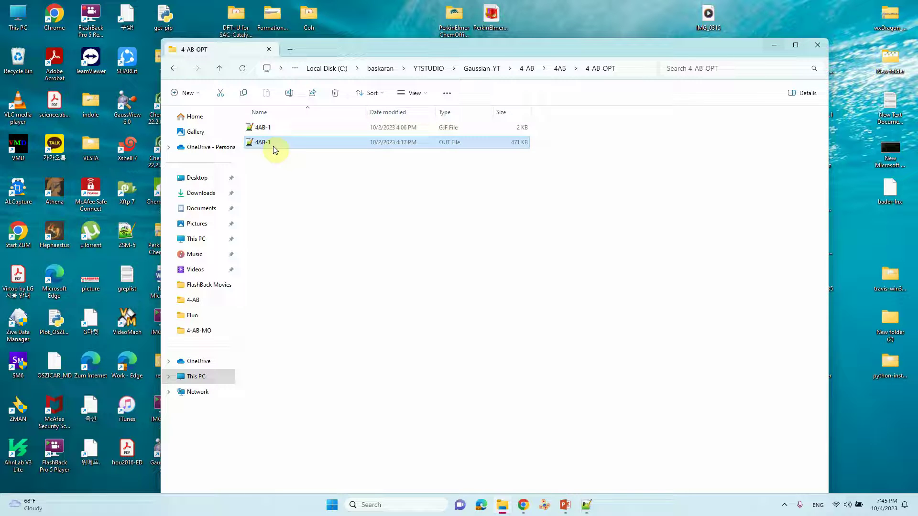
Open 4AB-MO.gjf from the 4-AB-MO folder in Notepad++.
{"action": "left_click", "coordinate": [219, 68]}
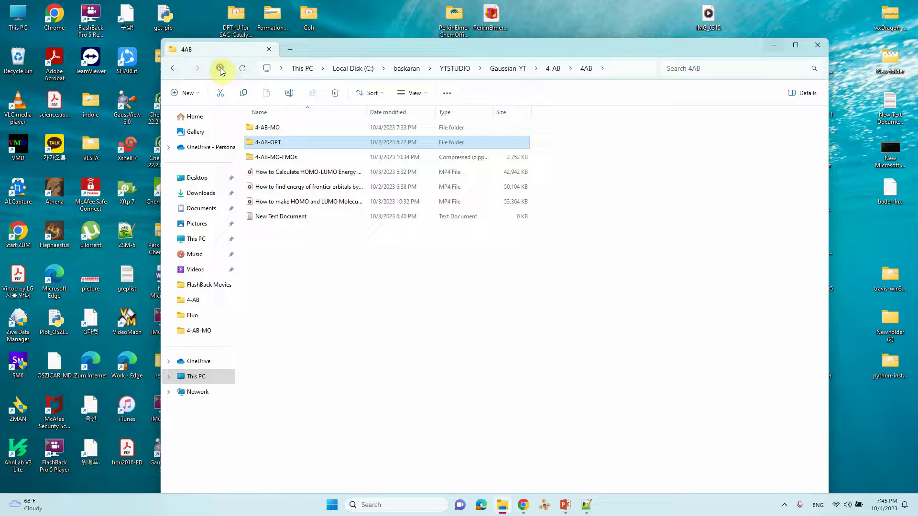
{"action": "left_click", "coordinate": [276, 128]}
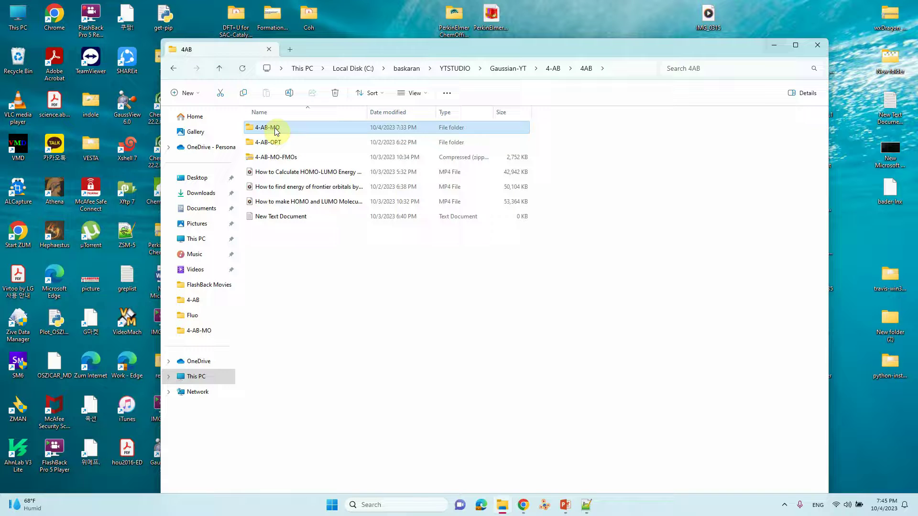
{"action": "double_click", "coordinate": [276, 128]}
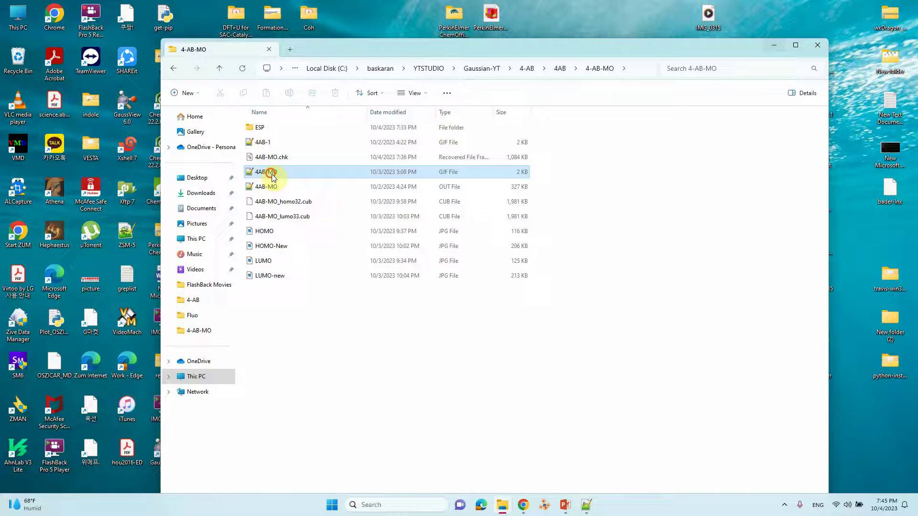
{"action": "left_click", "coordinate": [271, 175]}
{"action": "right_click", "coordinate": [274, 174]}
{"action": "left_click", "coordinate": [311, 203]}
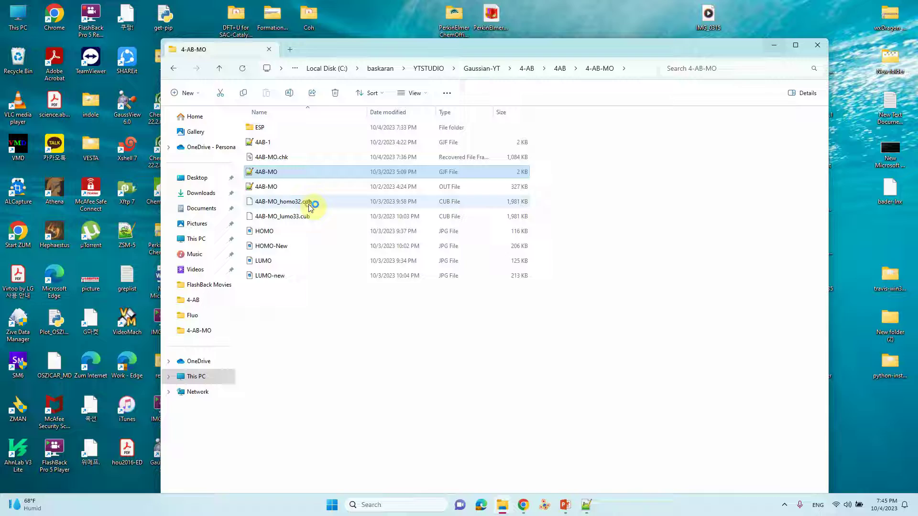
Highlight the IOP(6/7=3) keyword on line 4, then minimize Notepad++.
{"action": "left_click", "coordinate": [381, 121]}
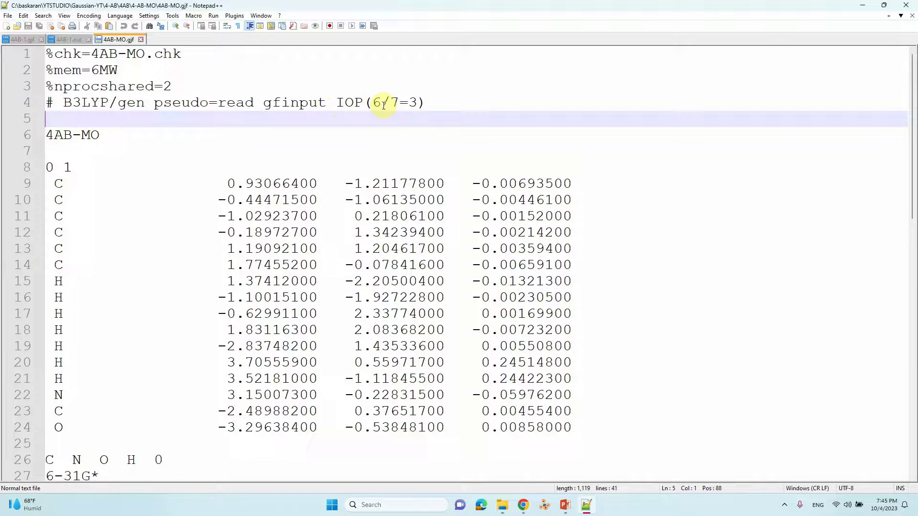
{"action": "left_click_drag", "start_coordinate": [420, 103], "coordinate": [340, 103]}
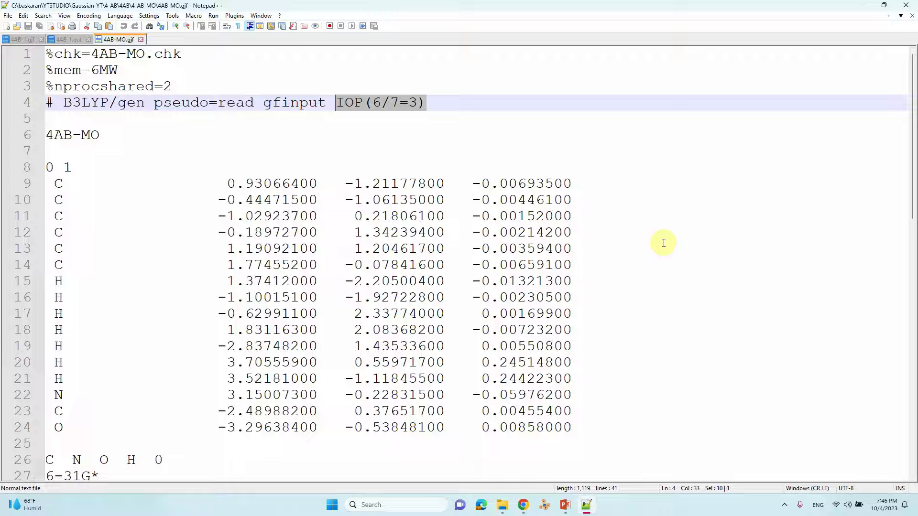
{"action": "left_click", "coordinate": [866, 8]}
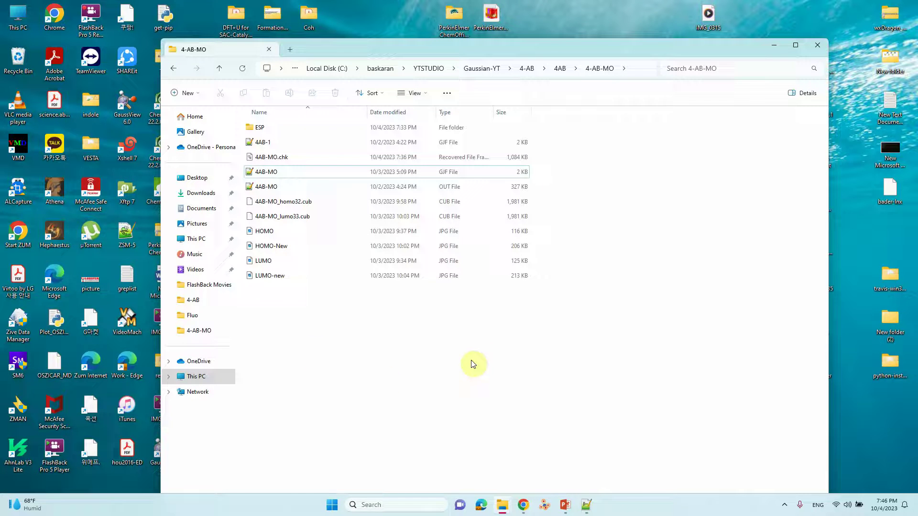
Search 'g' from the taskbar and launch GaussView from the results.
{"action": "left_click", "coordinate": [378, 506]}
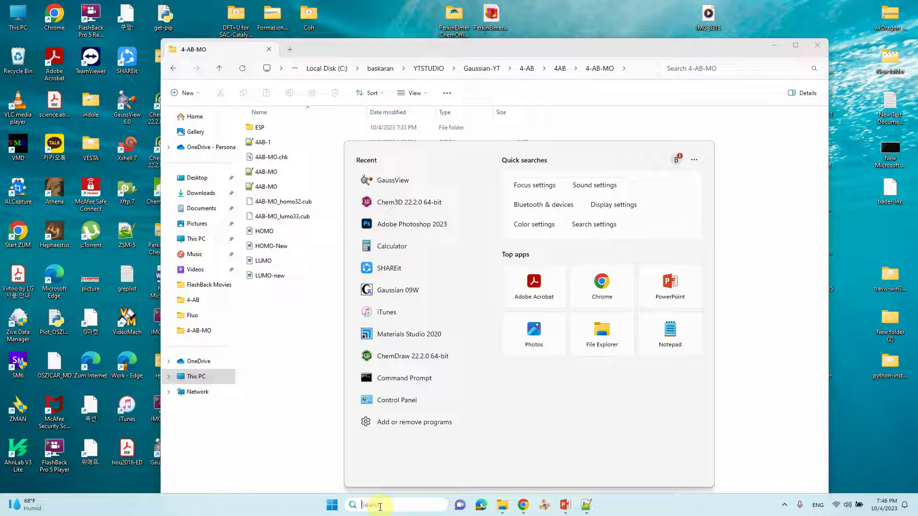
{"action": "type", "text": "g"}
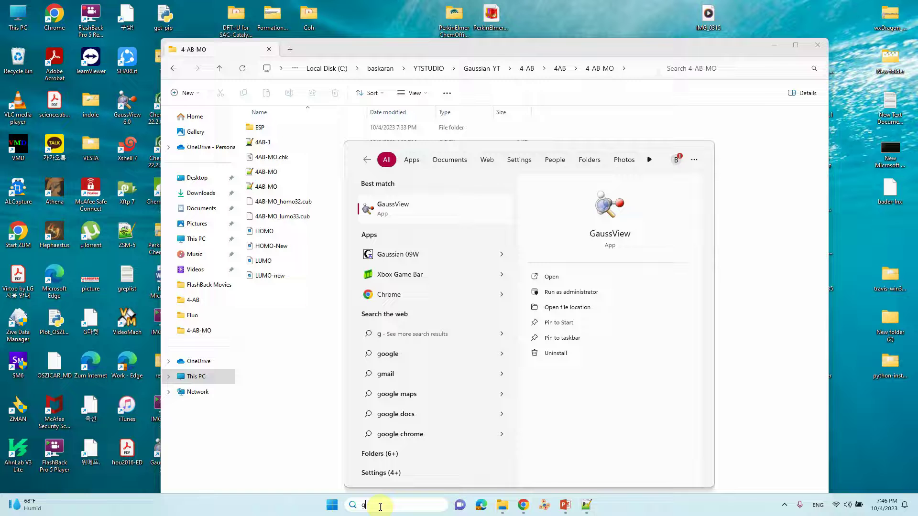
{"action": "left_click", "coordinate": [405, 206]}
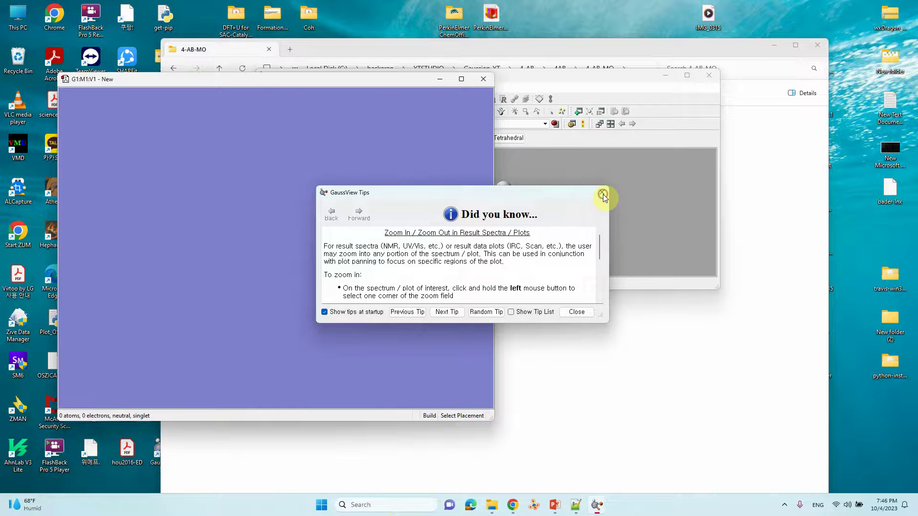
Dismiss the startup tips and empty view, then load 4AB-MO.chk into GaussView.
{"action": "left_click", "coordinate": [603, 193]}
{"action": "left_click", "coordinate": [483, 80]}
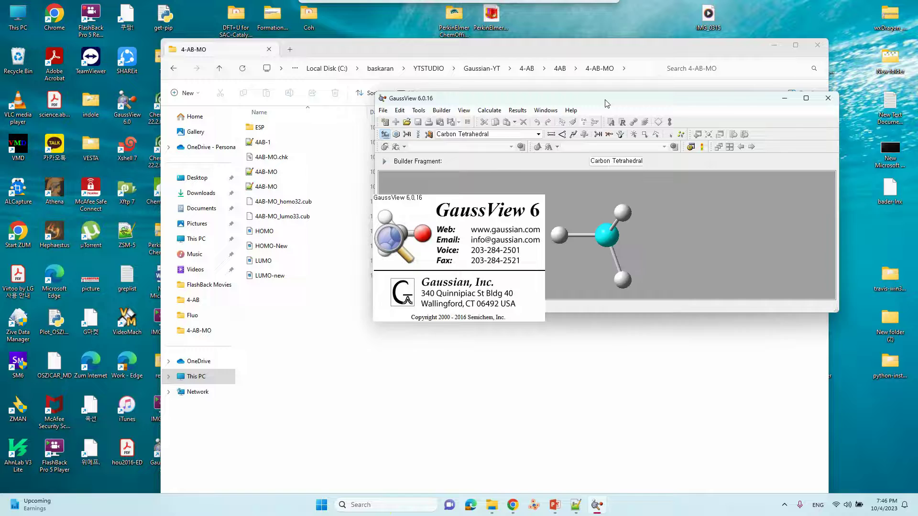
{"action": "left_click_drag", "start_coordinate": [522, 45], "coordinate": [298, 46]}
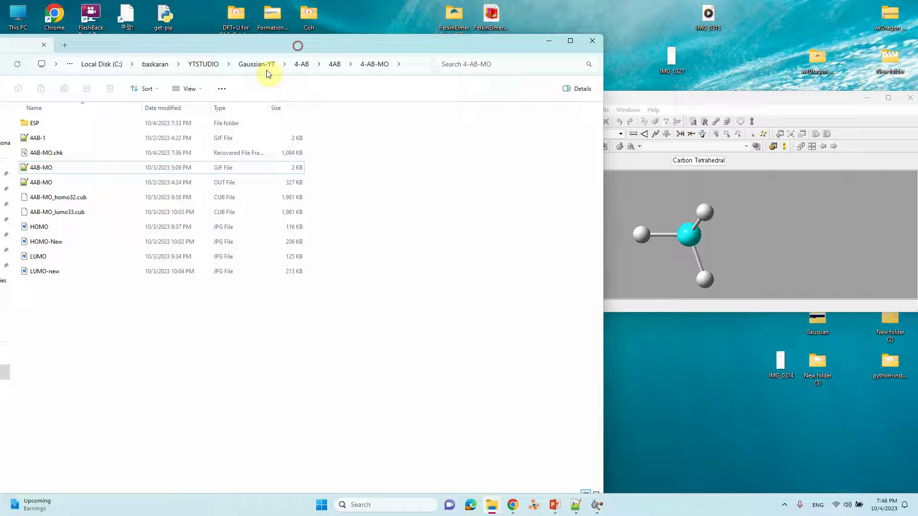
{"action": "left_click", "coordinate": [45, 153]}
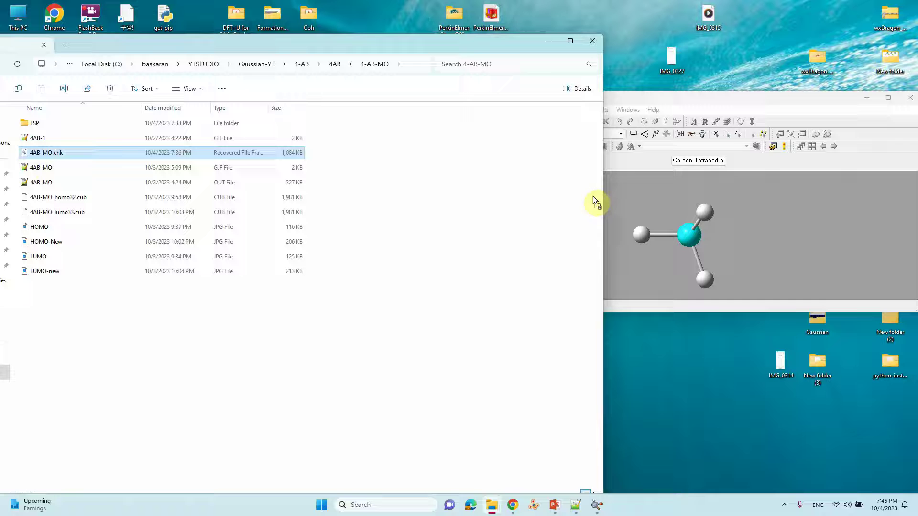
{"action": "left_click", "coordinate": [711, 205]}
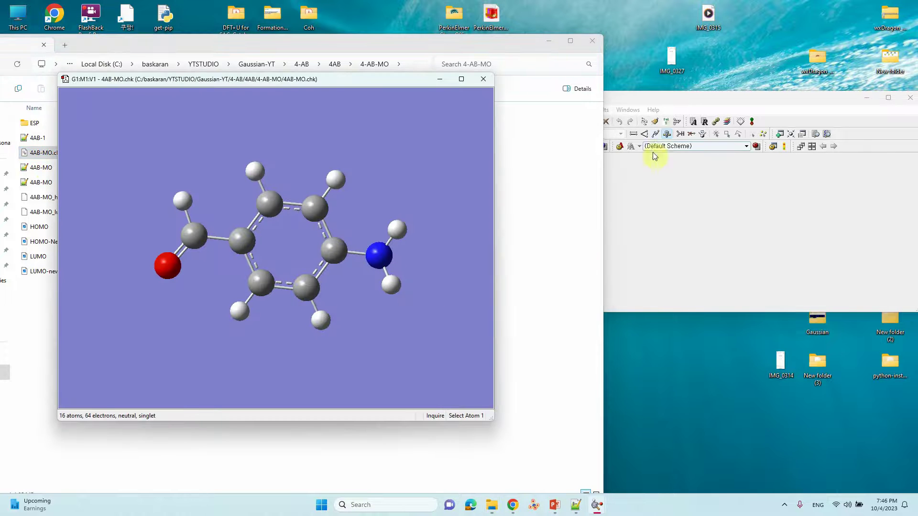
Arrange the molecule window and GaussView main window side by side.
{"action": "left_click_drag", "start_coordinate": [674, 98], "coordinate": [640, 83]}
{"action": "left_click", "coordinate": [549, 41]}
{"action": "left_click_drag", "start_coordinate": [361, 80], "coordinate": [313, 79]}
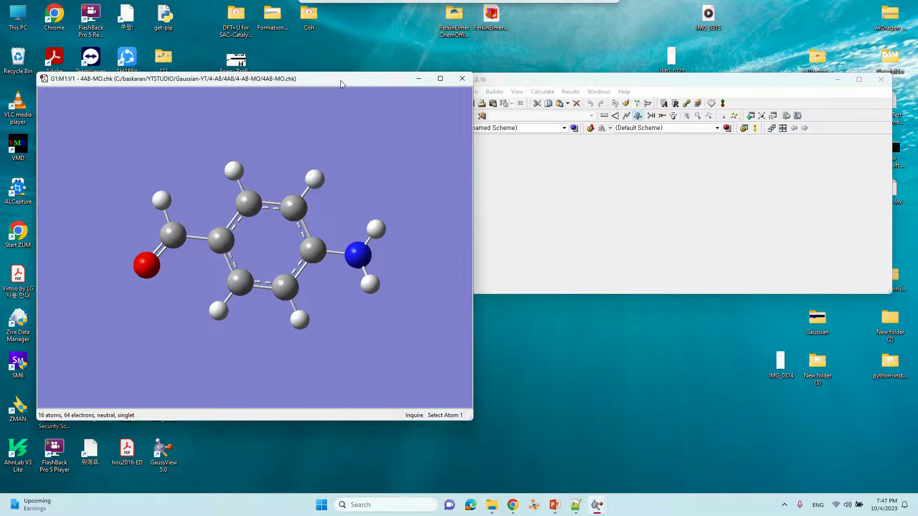
{"action": "left_click_drag", "start_coordinate": [488, 83], "coordinate": [506, 83]}
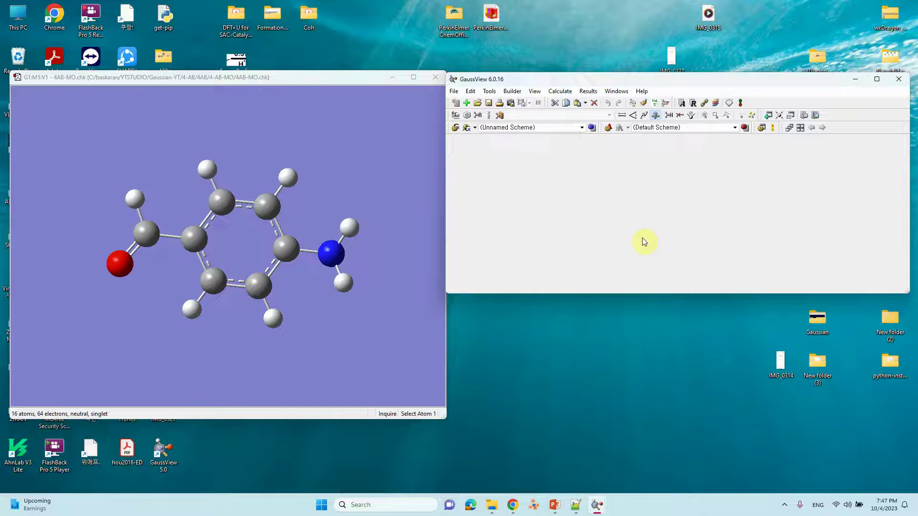
Generate a Total Density cube from the full density matrix on a Coarse grid.
{"action": "left_click", "coordinate": [588, 91]}
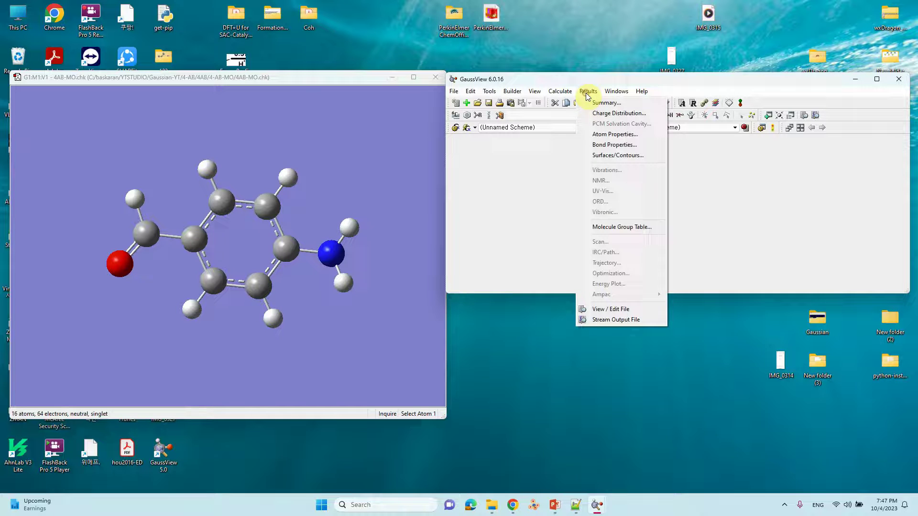
{"action": "left_click", "coordinate": [618, 155]}
{"action": "left_click", "coordinate": [711, 79]}
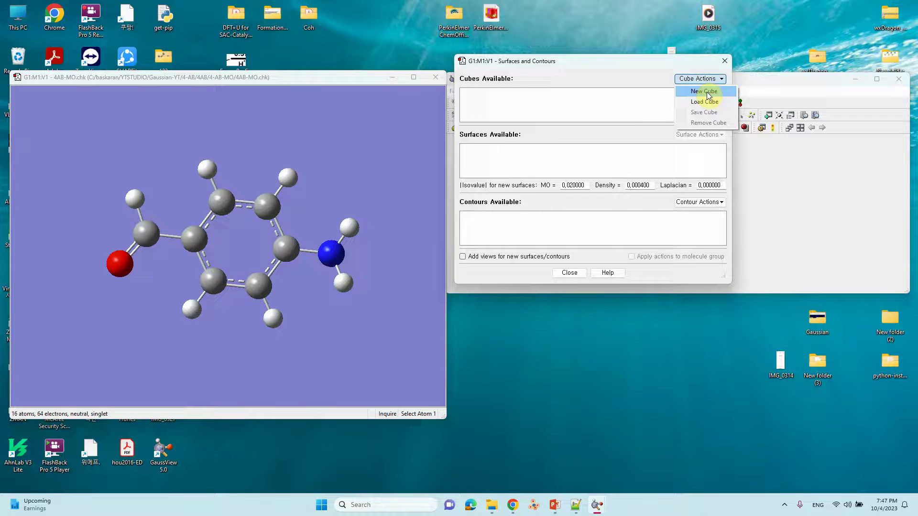
{"action": "left_click", "coordinate": [708, 96]}
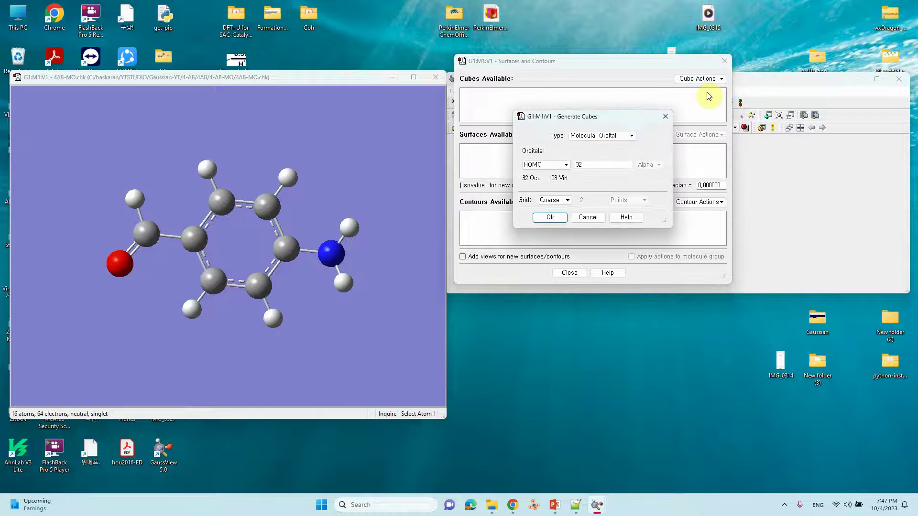
{"action": "left_click", "coordinate": [607, 138]}
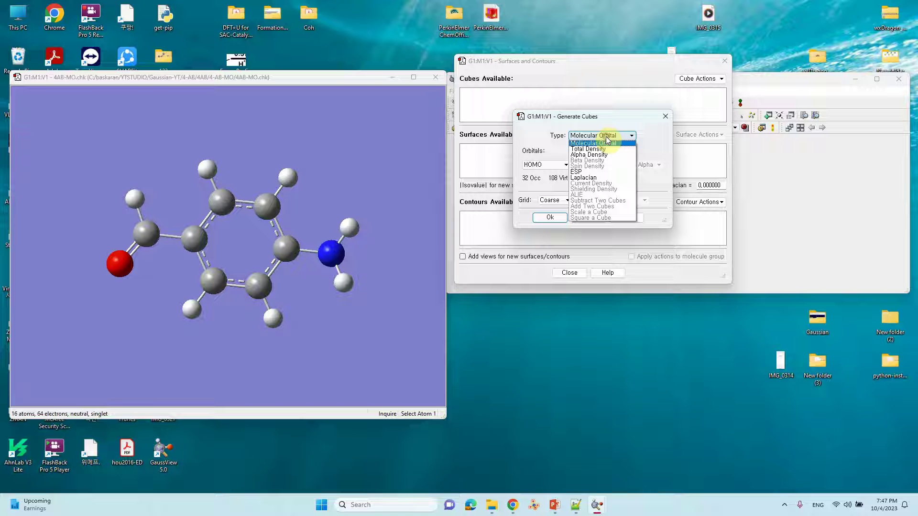
{"action": "left_click", "coordinate": [604, 146]}
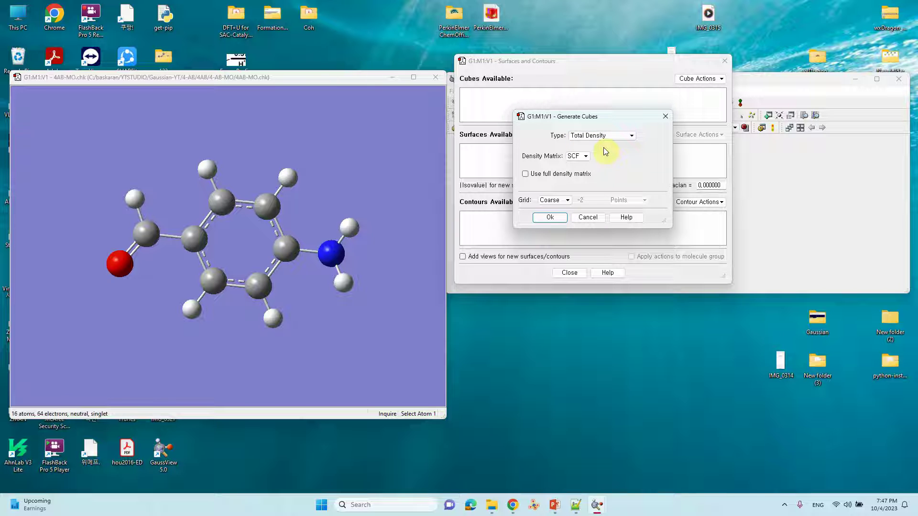
{"action": "left_click", "coordinate": [525, 175]}
{"action": "left_click", "coordinate": [556, 201]}
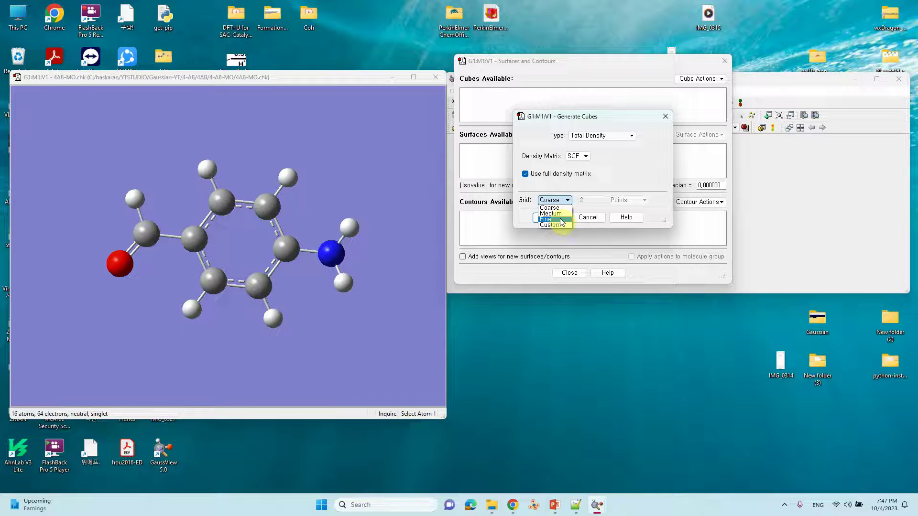
{"action": "left_click", "coordinate": [584, 188]}
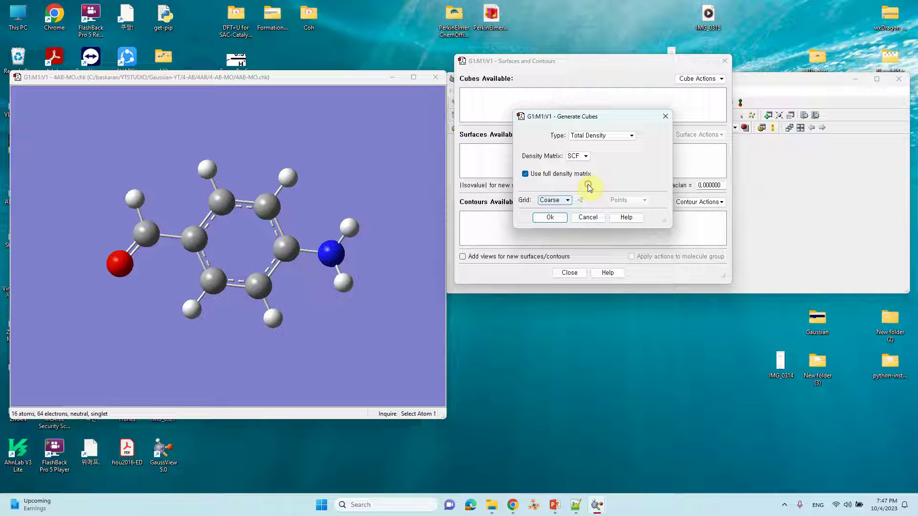
{"action": "left_click", "coordinate": [552, 219]}
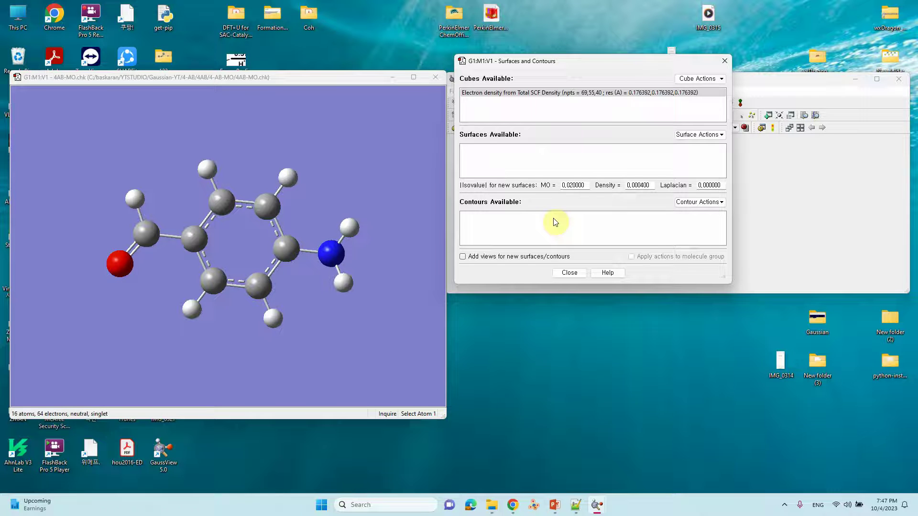
Create a new ESP-type cube from the total SCF density.
{"action": "left_click", "coordinate": [613, 93]}
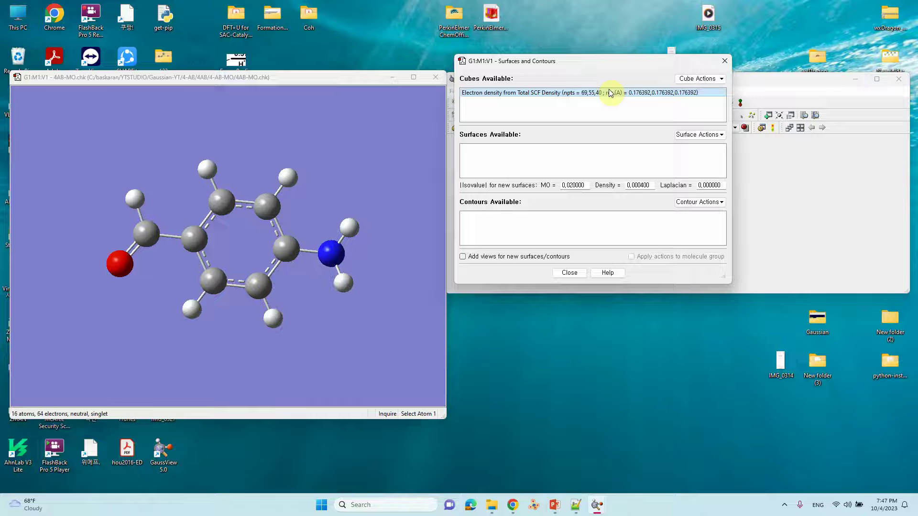
{"action": "left_click", "coordinate": [715, 82]}
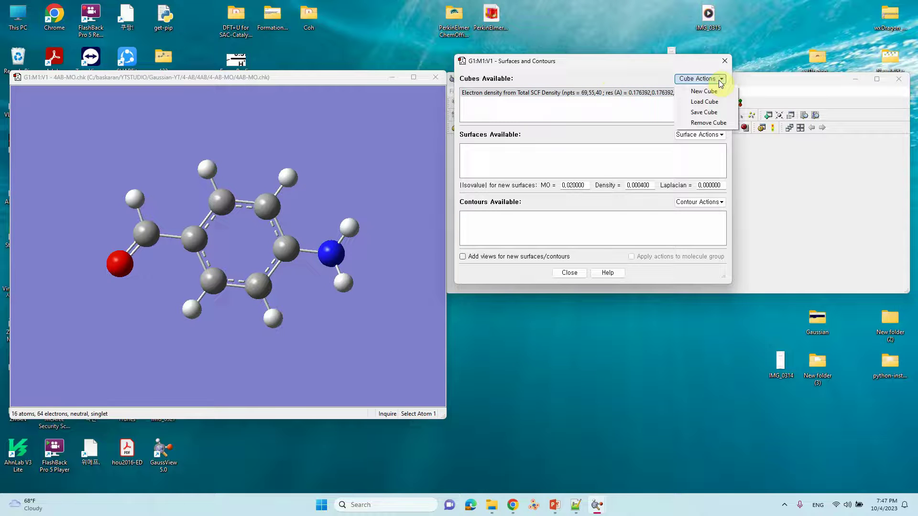
{"action": "left_click", "coordinate": [712, 91]}
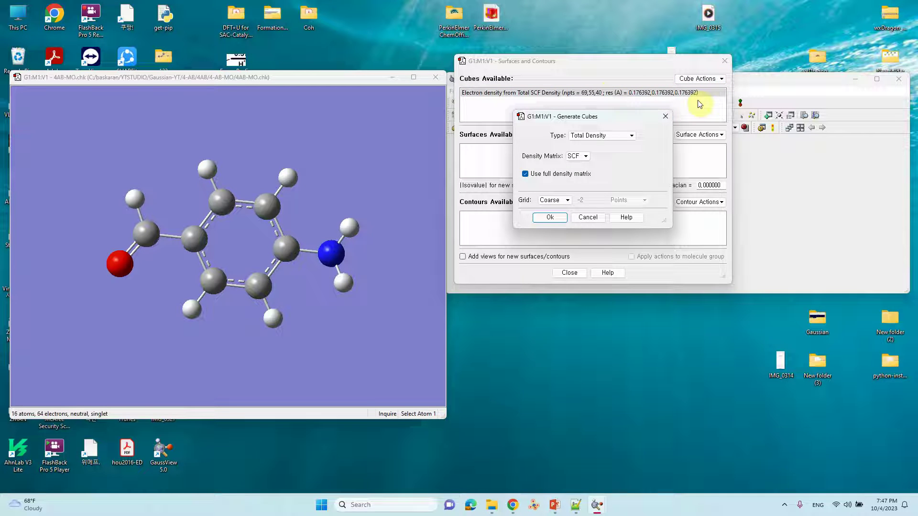
{"action": "left_click", "coordinate": [617, 136]}
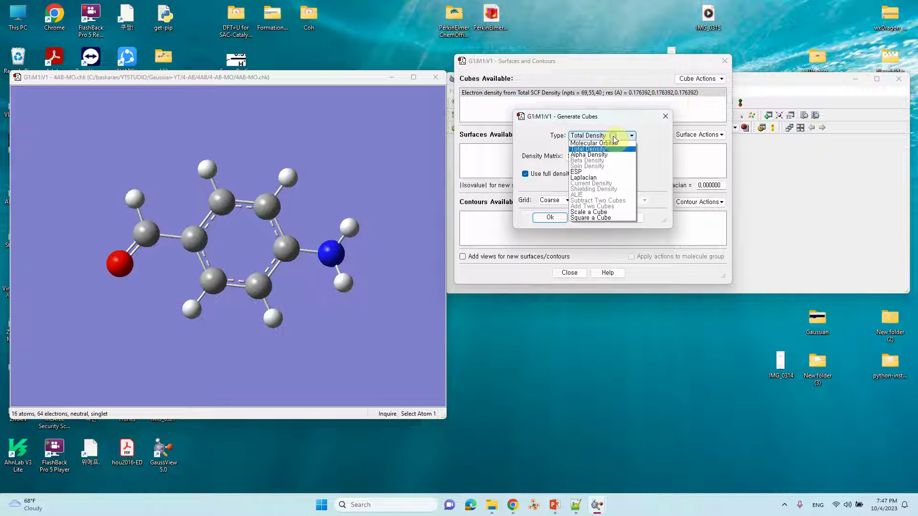
{"action": "left_click", "coordinate": [587, 172]}
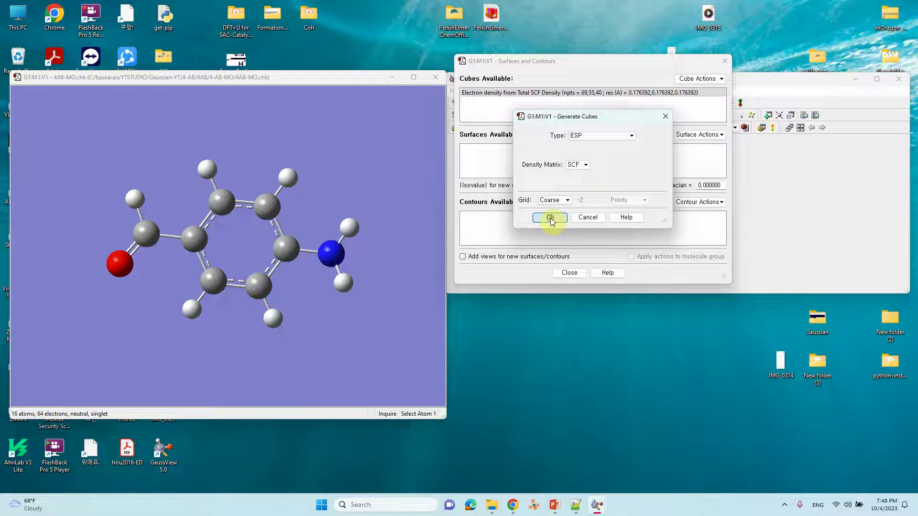
{"action": "left_click", "coordinate": [550, 218]}
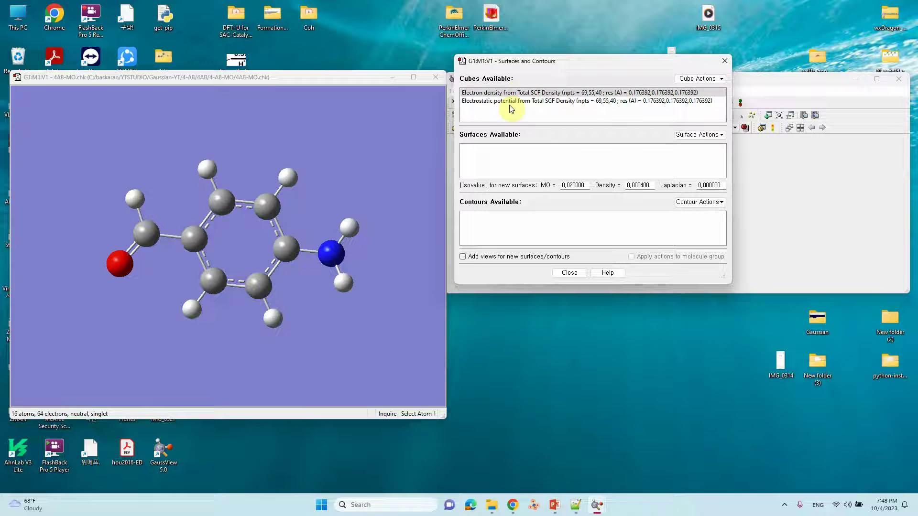
Create a new mapped surface of the electron density coloured by the existing ESP cube.
{"action": "left_click", "coordinate": [548, 93]}
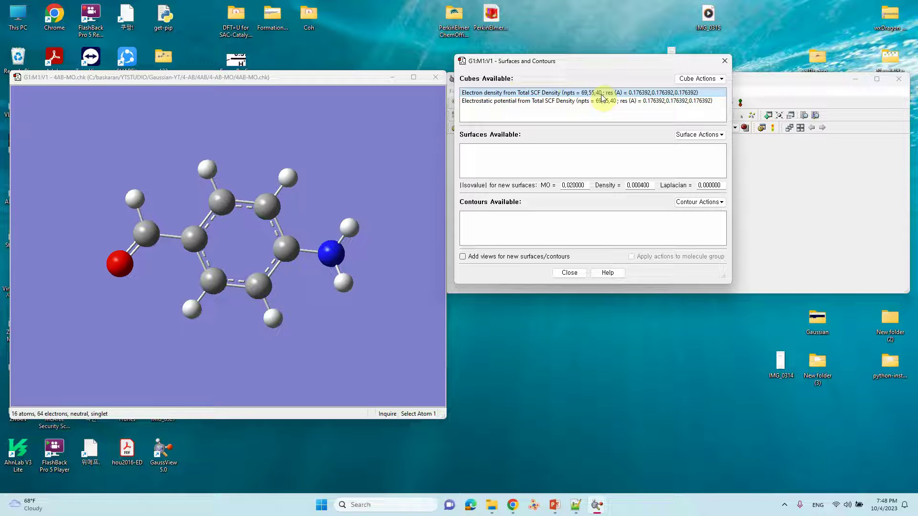
{"action": "left_click", "coordinate": [708, 136]}
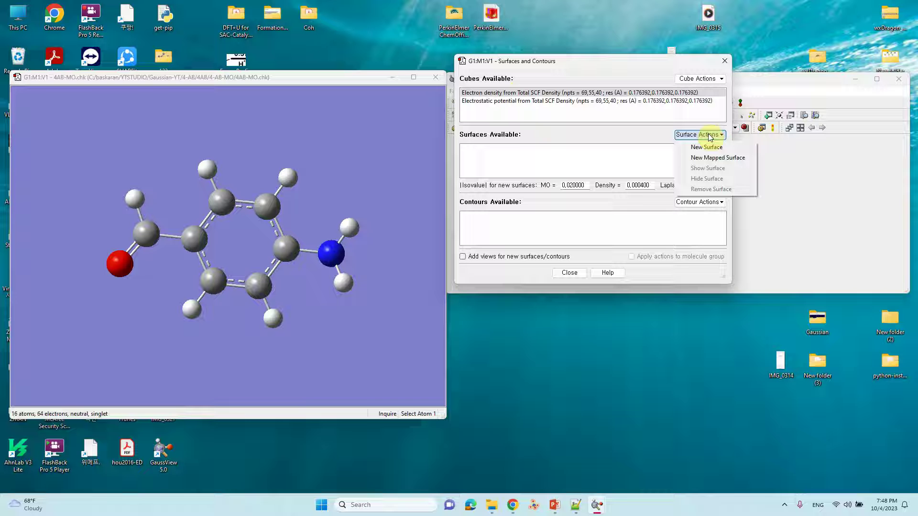
{"action": "left_click", "coordinate": [717, 161]}
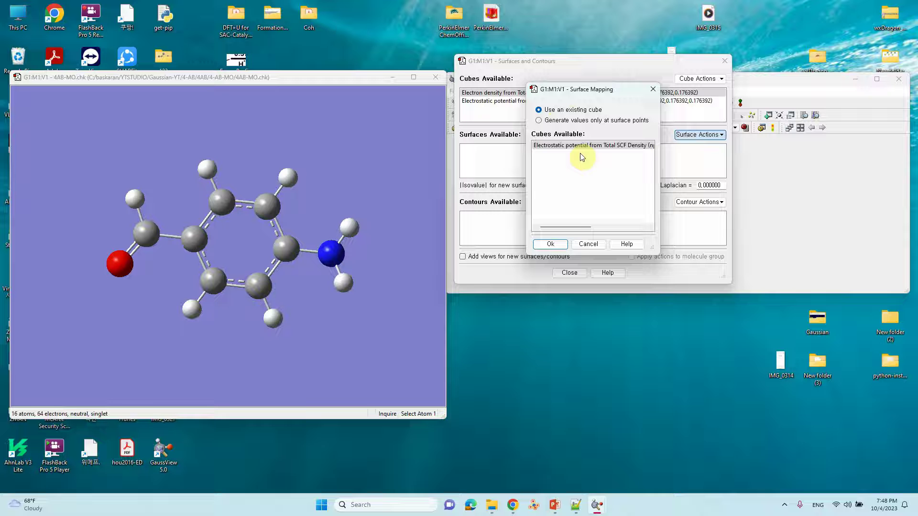
{"action": "left_click", "coordinate": [555, 245]}
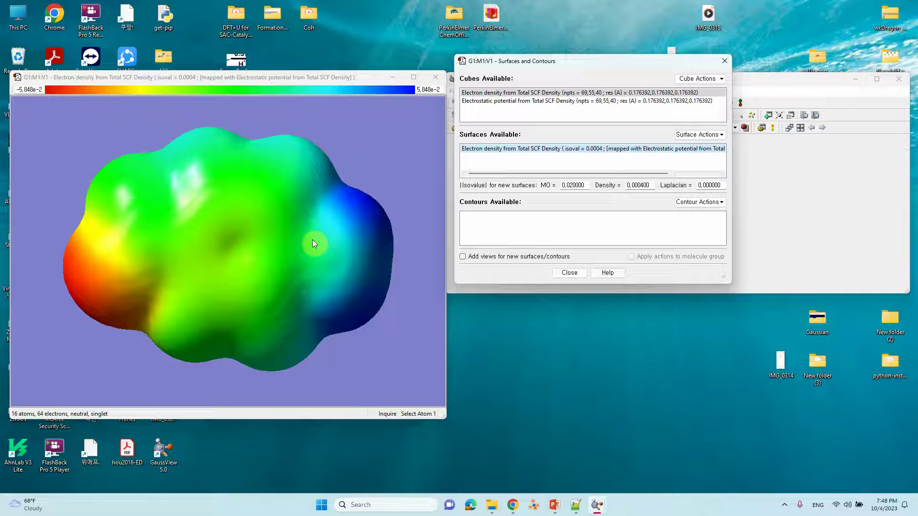
{"action": "left_click_drag", "start_coordinate": [270, 257], "coordinate": [199, 213]}
{"action": "left_click", "coordinate": [253, 249]}
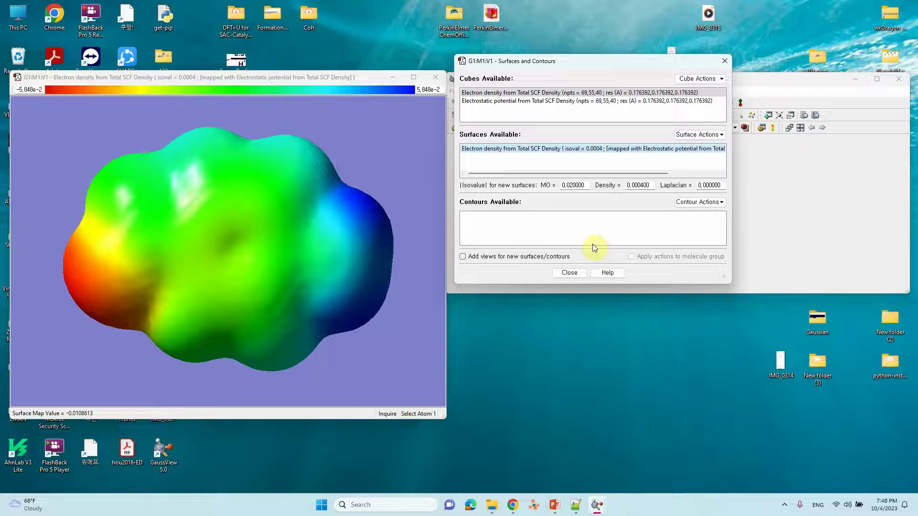
{"action": "left_click", "coordinate": [388, 165]}
Set the surface Format to Mesh in Display Format's Surface settings.
{"action": "right_click", "coordinate": [388, 166]}
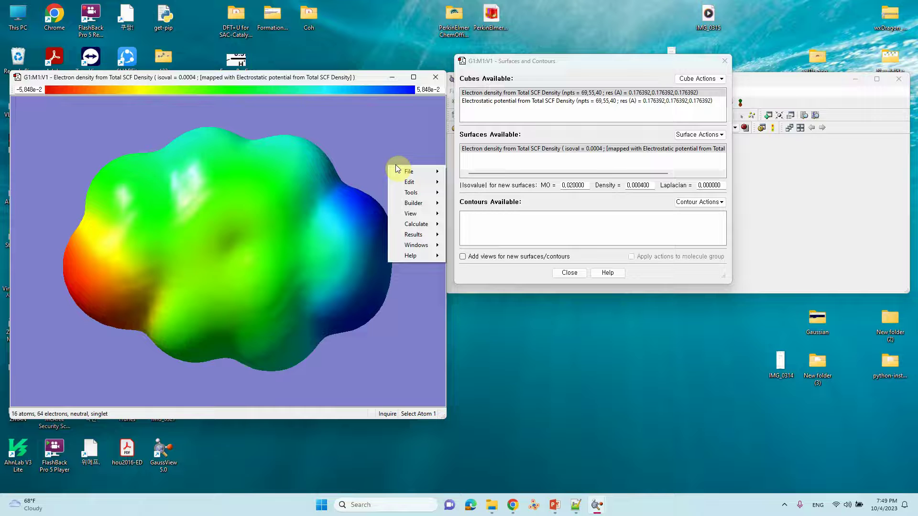
{"action": "mouse_move", "coordinate": [410, 213]}
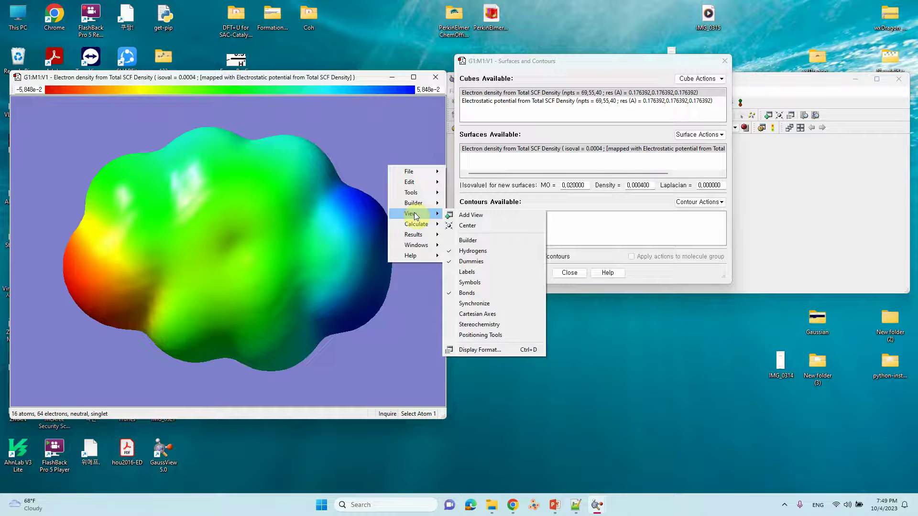
{"action": "left_click", "coordinate": [478, 351]}
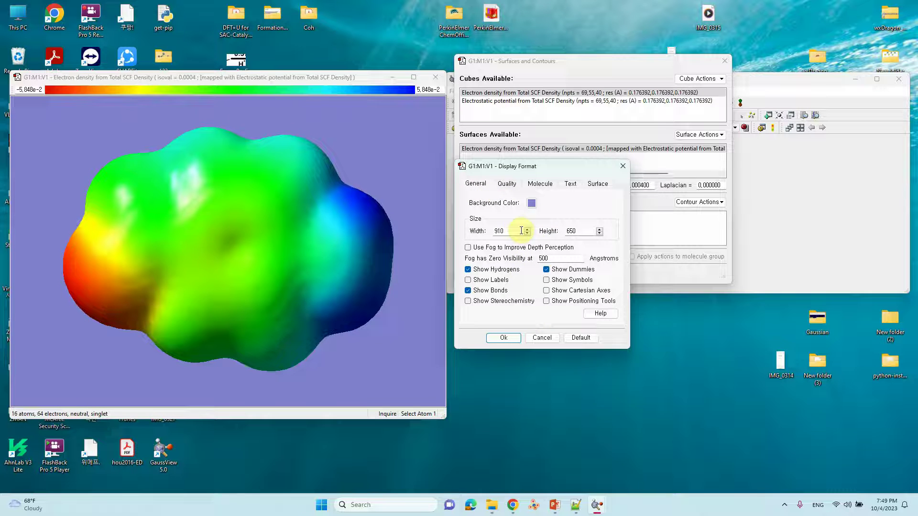
{"action": "left_click", "coordinate": [506, 183]}
{"action": "left_click", "coordinate": [539, 186]}
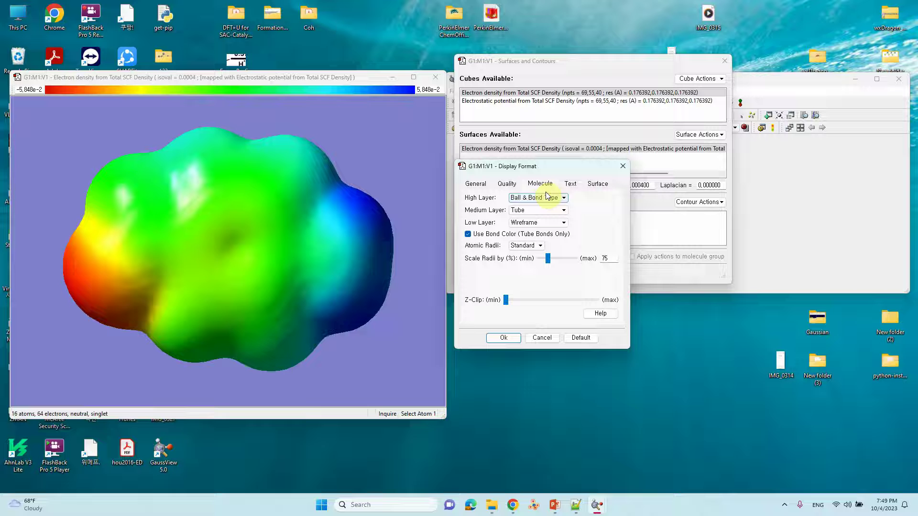
{"action": "left_click", "coordinate": [569, 184]}
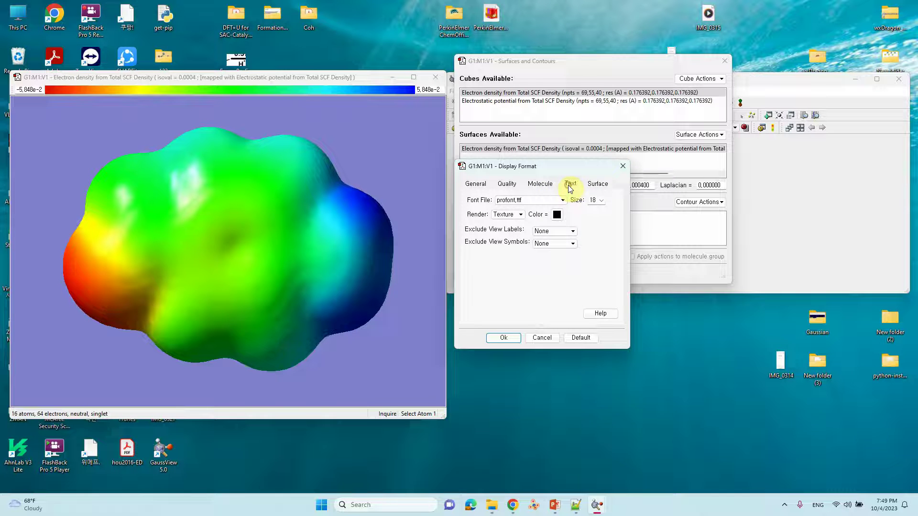
{"action": "left_click", "coordinate": [598, 185]}
{"action": "left_click", "coordinate": [528, 198]}
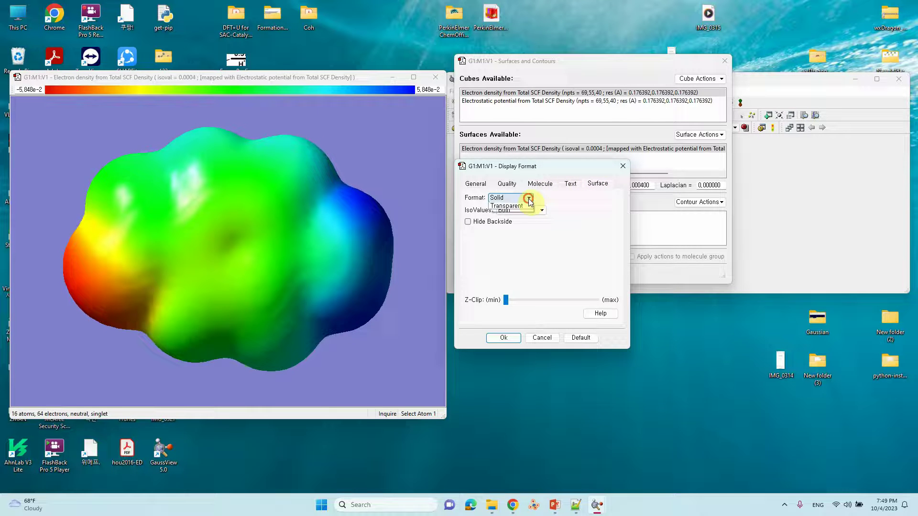
{"action": "left_click", "coordinate": [509, 205]}
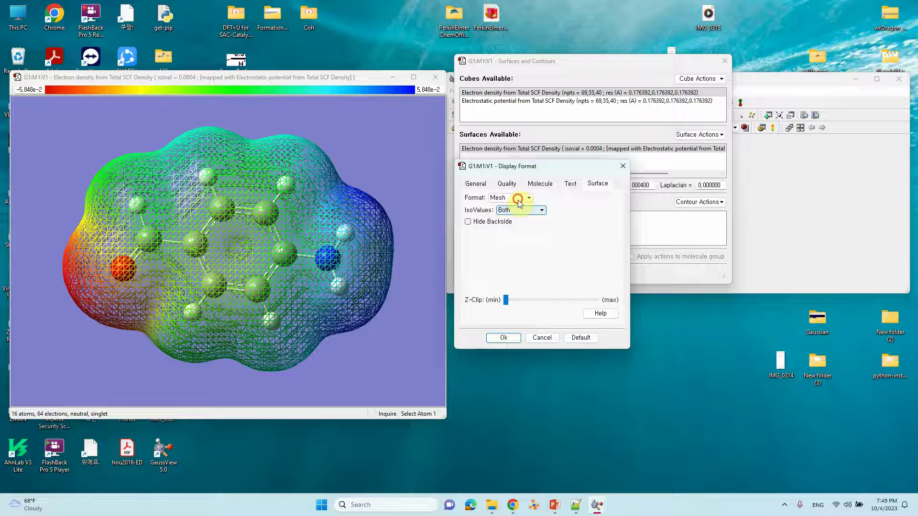
{"action": "left_click", "coordinate": [528, 198]}
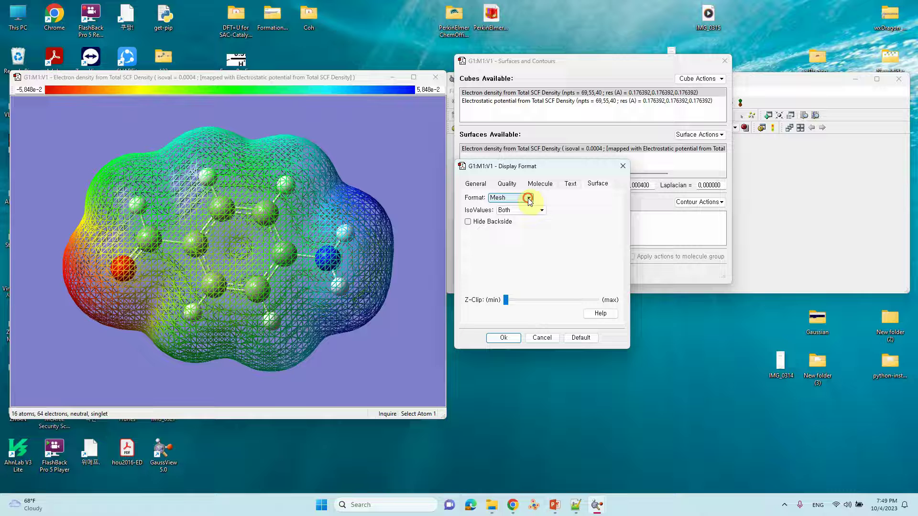
Switch the surface Format to Transparent and drag the slider toward Opaque.
{"action": "left_click", "coordinate": [516, 216]}
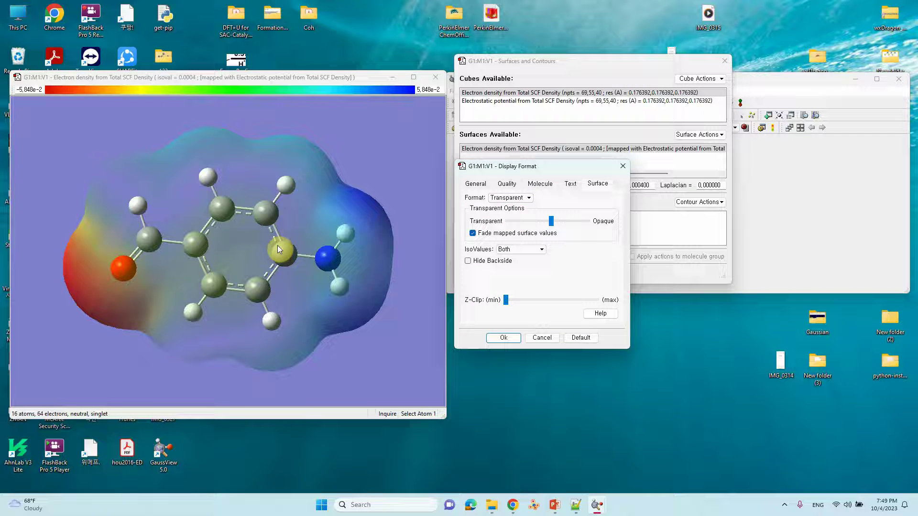
{"action": "left_click_drag", "start_coordinate": [551, 220], "coordinate": [592, 229]}
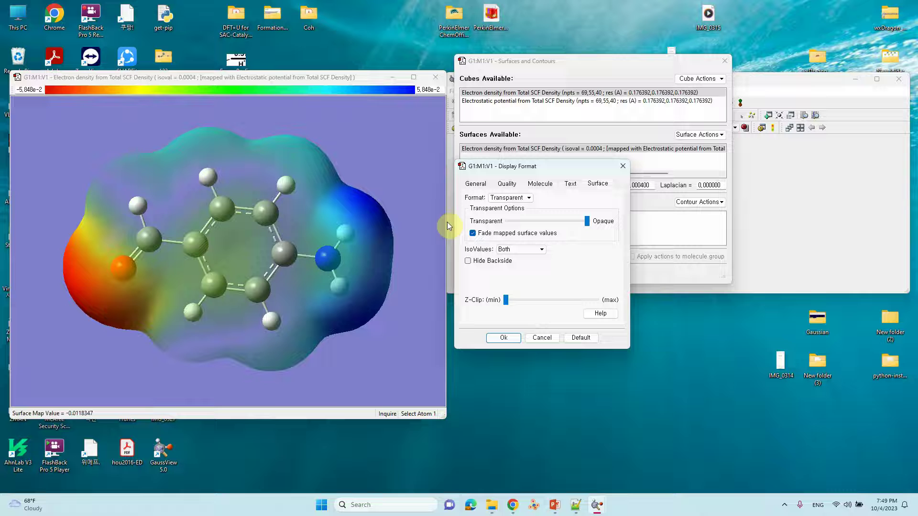
{"action": "left_click", "coordinate": [520, 199]}
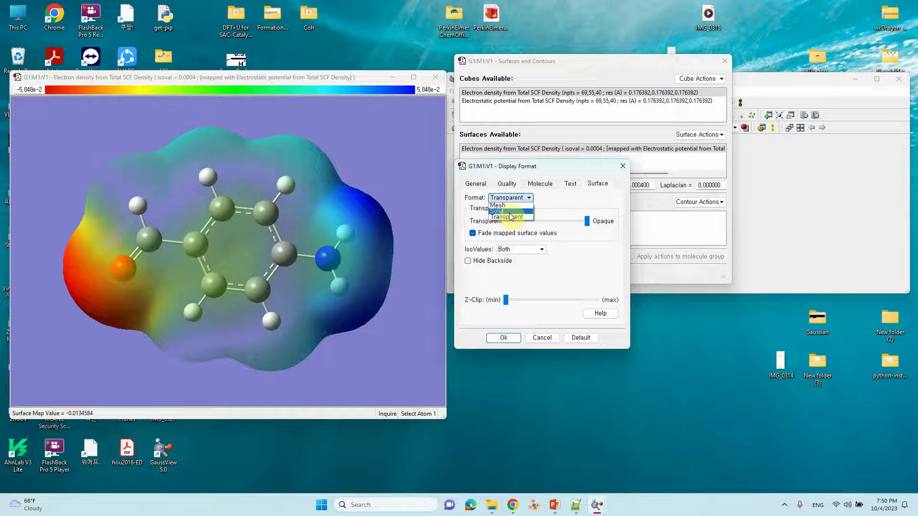
{"action": "left_click", "coordinate": [510, 217]}
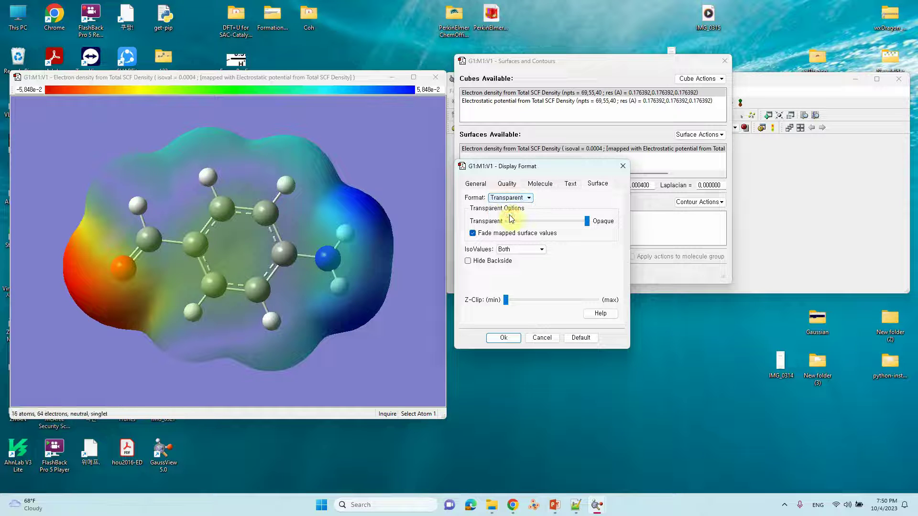
{"action": "left_click", "coordinate": [539, 184]}
{"action": "left_click", "coordinate": [540, 198]}
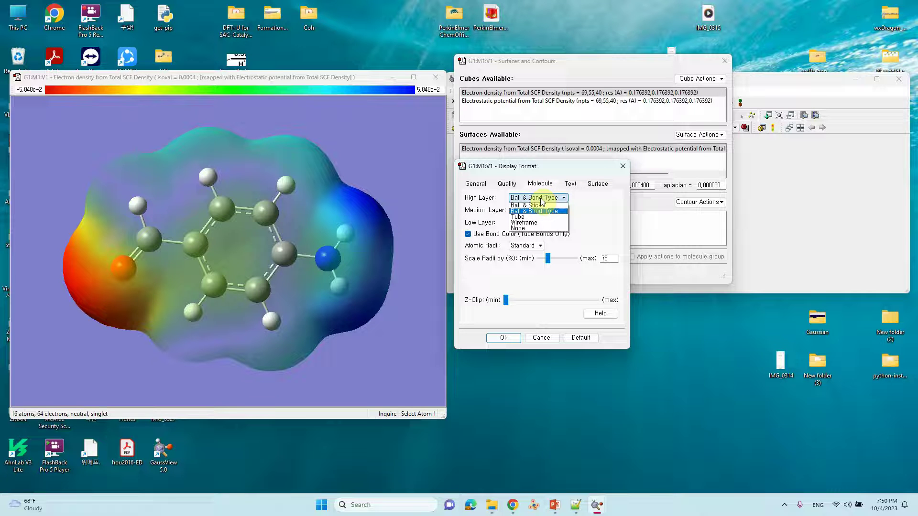
{"action": "left_click", "coordinate": [529, 217]}
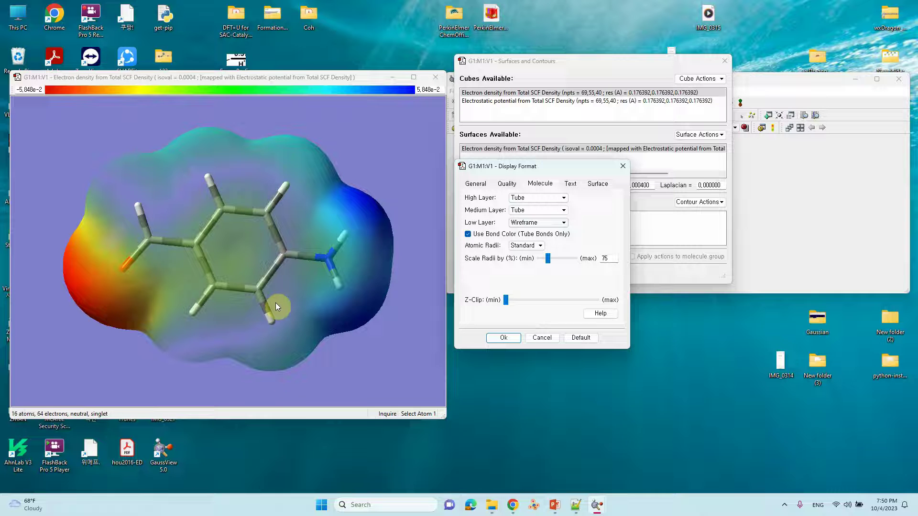
{"action": "left_click", "coordinate": [543, 198]}
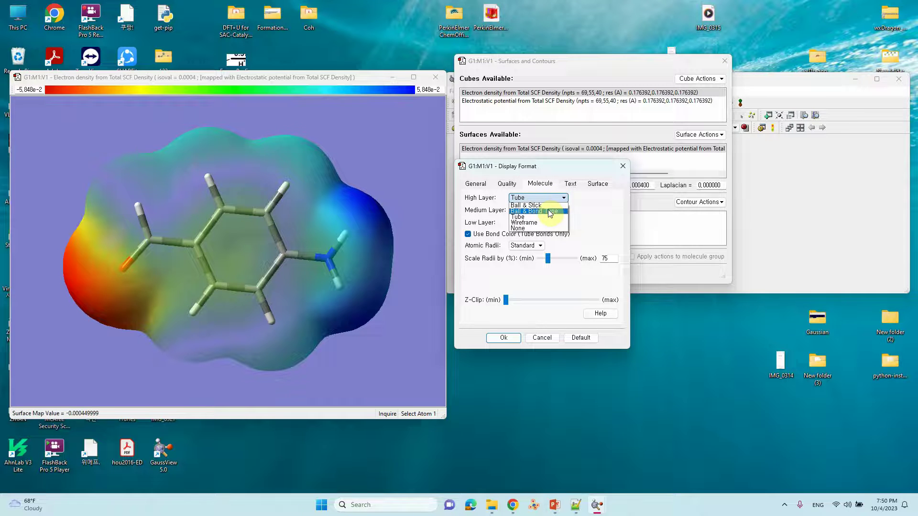
{"action": "left_click", "coordinate": [550, 212]}
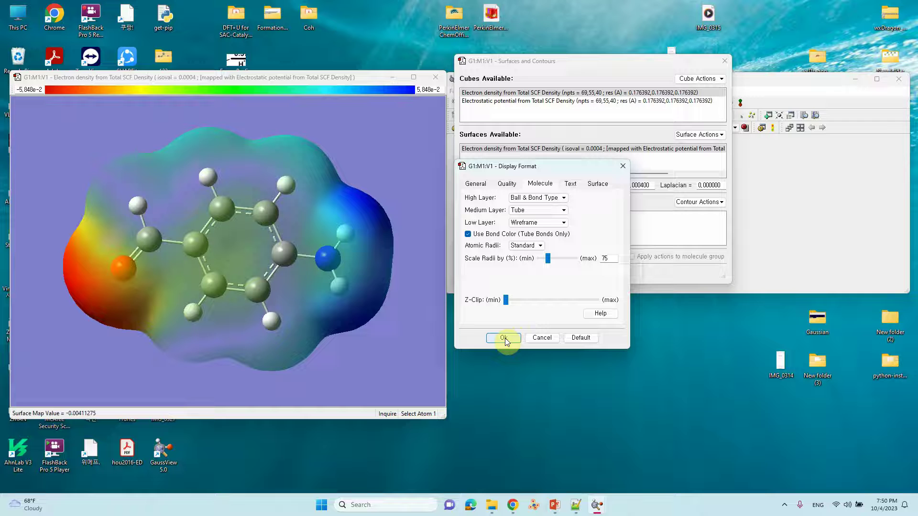
{"action": "left_click", "coordinate": [537, 198]}
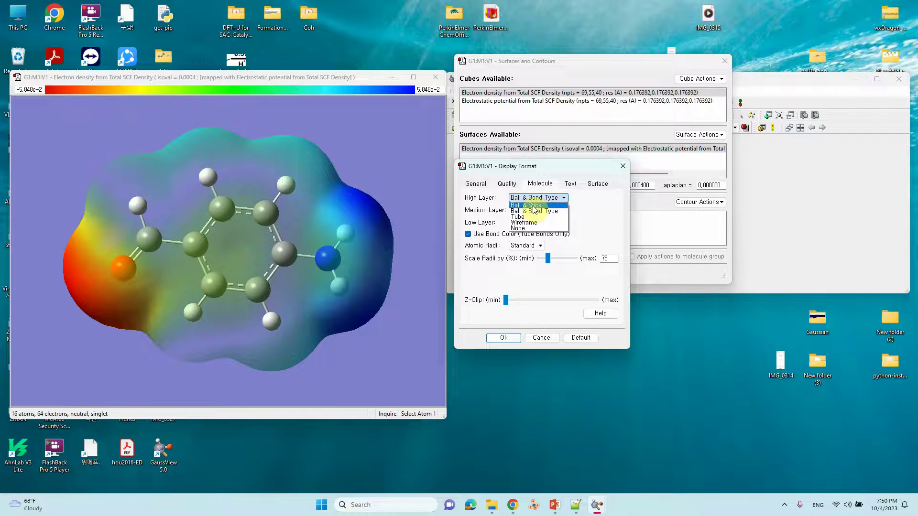
{"action": "left_click", "coordinate": [570, 185]}
Set the surface Format back to Solid and apply it.
{"action": "left_click", "coordinate": [597, 184]}
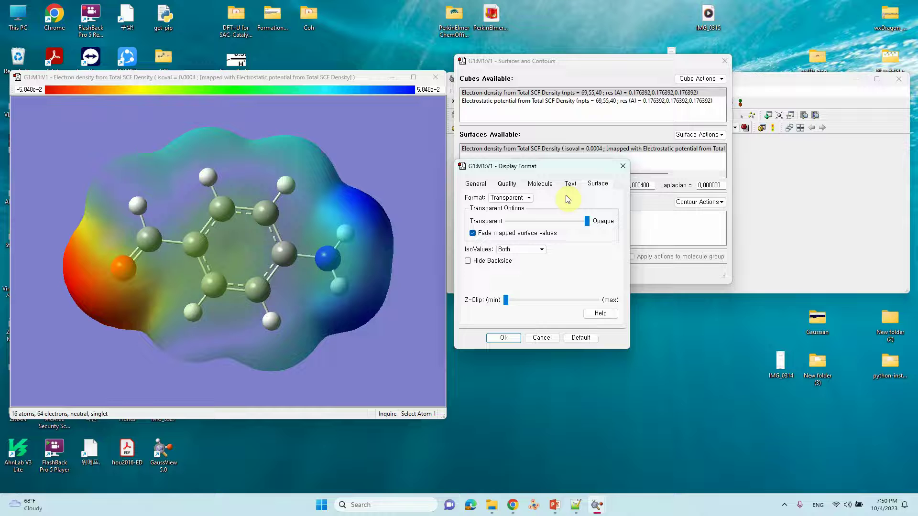
{"action": "left_click", "coordinate": [518, 198]}
{"action": "left_click", "coordinate": [514, 211]}
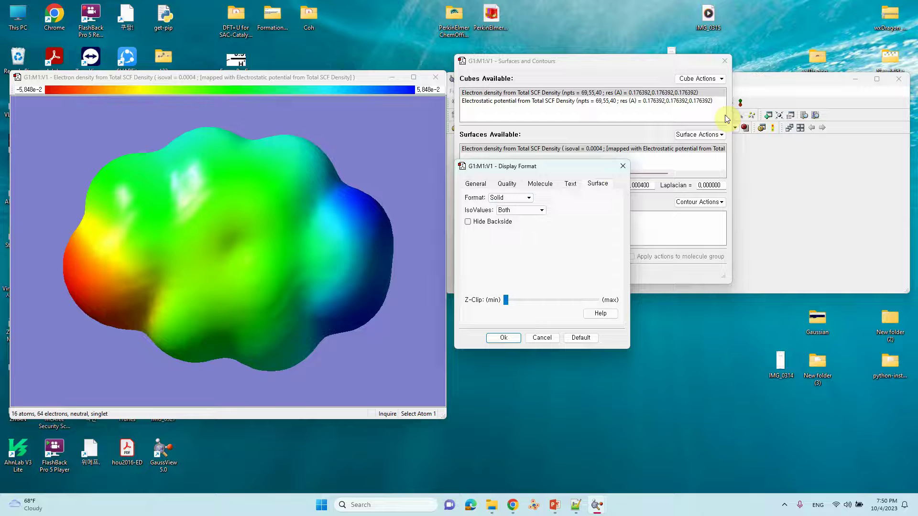
{"action": "left_click", "coordinate": [509, 331]}
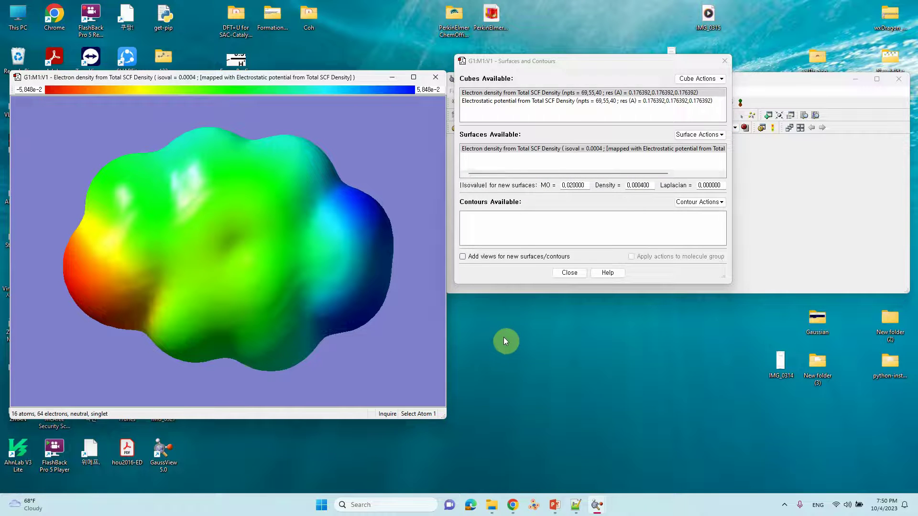
Save the view as a JPEG image named ESP-solid.
{"action": "left_click", "coordinate": [768, 80]}
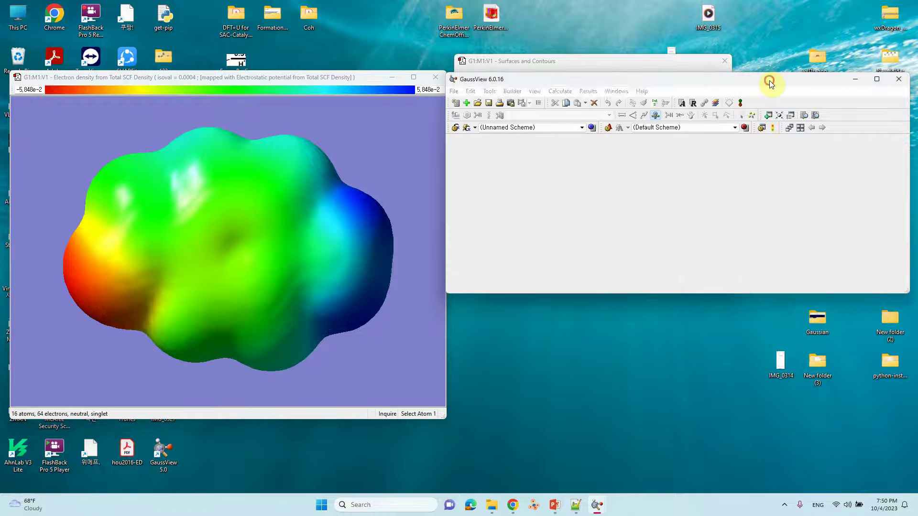
{"action": "left_click", "coordinate": [454, 90]}
{"action": "mouse_move", "coordinate": [478, 149]}
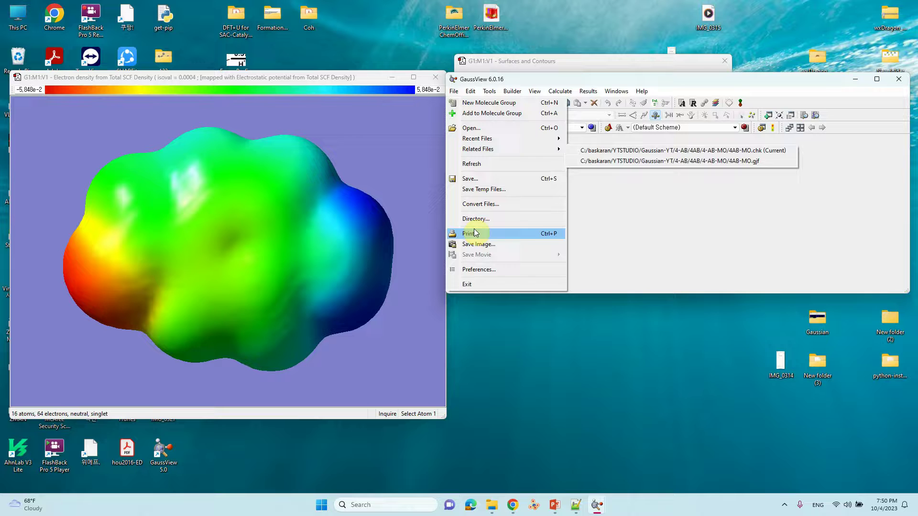
{"action": "left_click", "coordinate": [474, 243]}
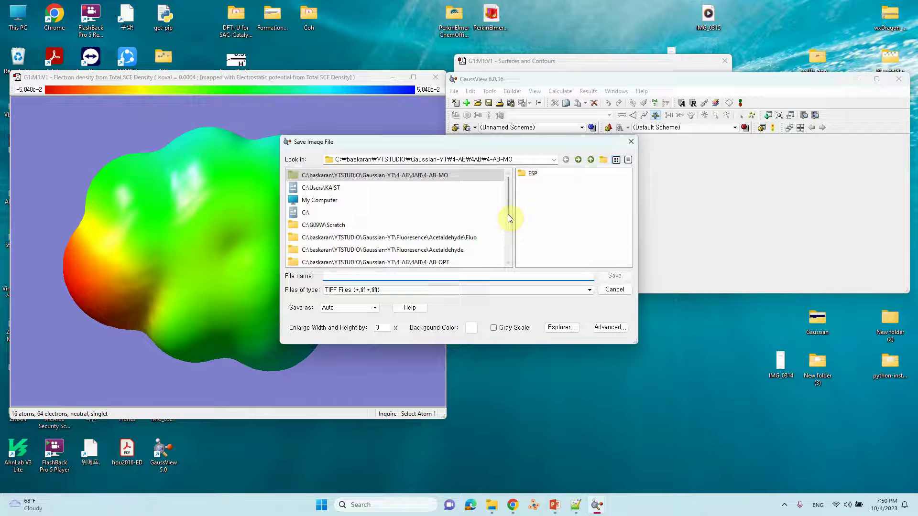
{"action": "left_click", "coordinate": [397, 290]}
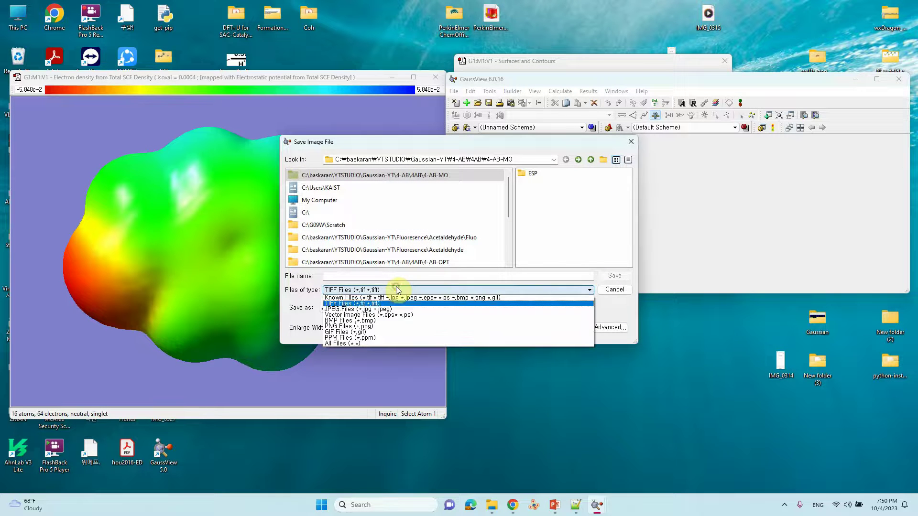
{"action": "left_click", "coordinate": [377, 309]}
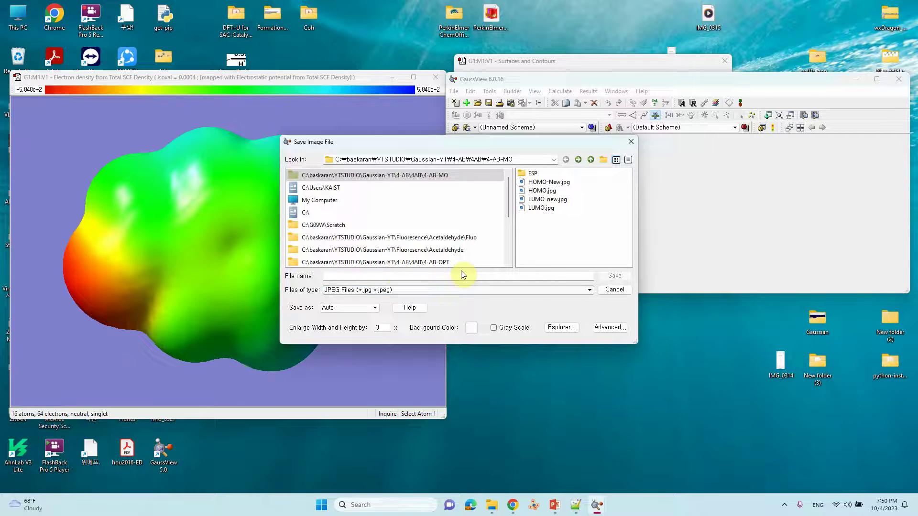
{"action": "left_click", "coordinate": [389, 275]}
{"action": "type", "text": "ESP-"}
{"action": "type", "text": "solid"}
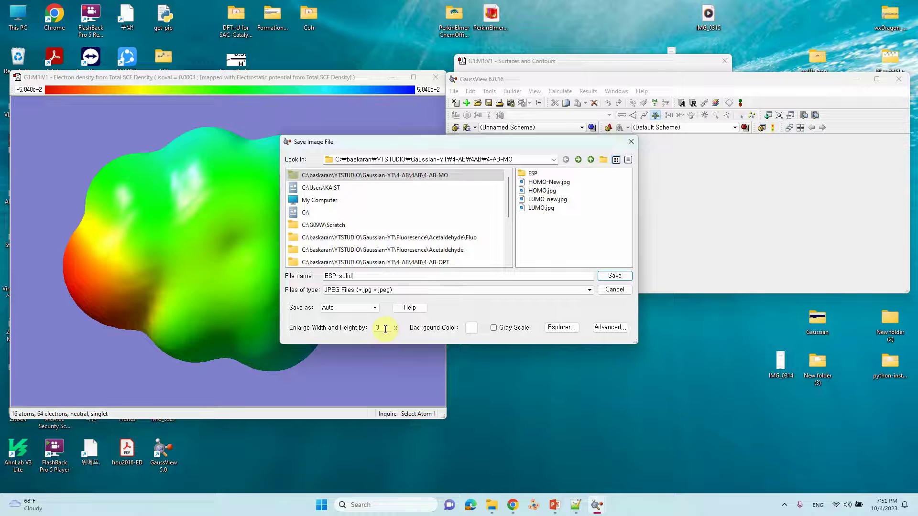
{"action": "left_click", "coordinate": [612, 277]}
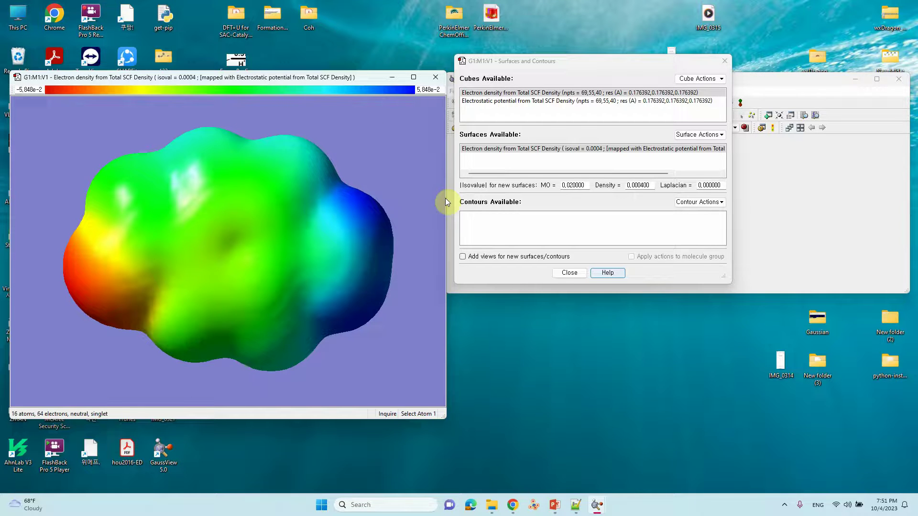
Set the ESP surface's display format to Transparent so atoms and bonds show through.
{"action": "left_click", "coordinate": [695, 134]}
{"action": "right_click", "coordinate": [414, 203]}
{"action": "mouse_move", "coordinate": [436, 249]}
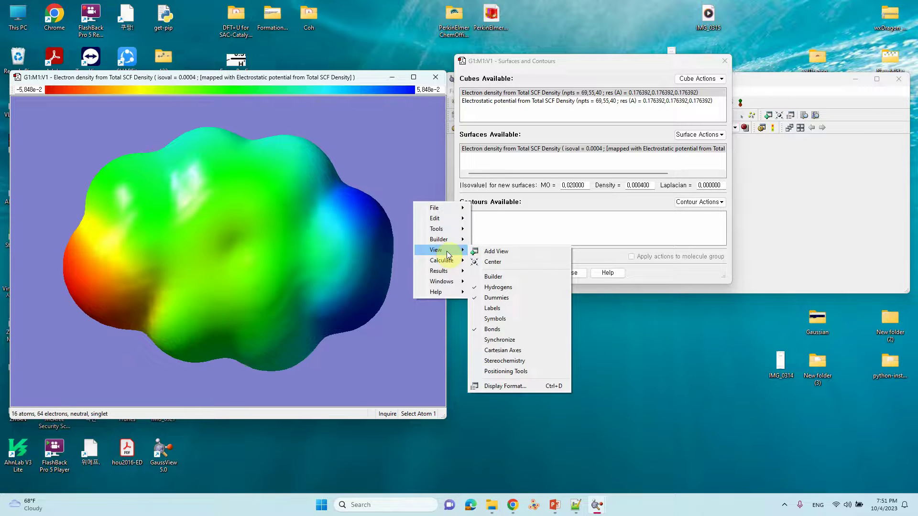
{"action": "left_click", "coordinate": [502, 386]}
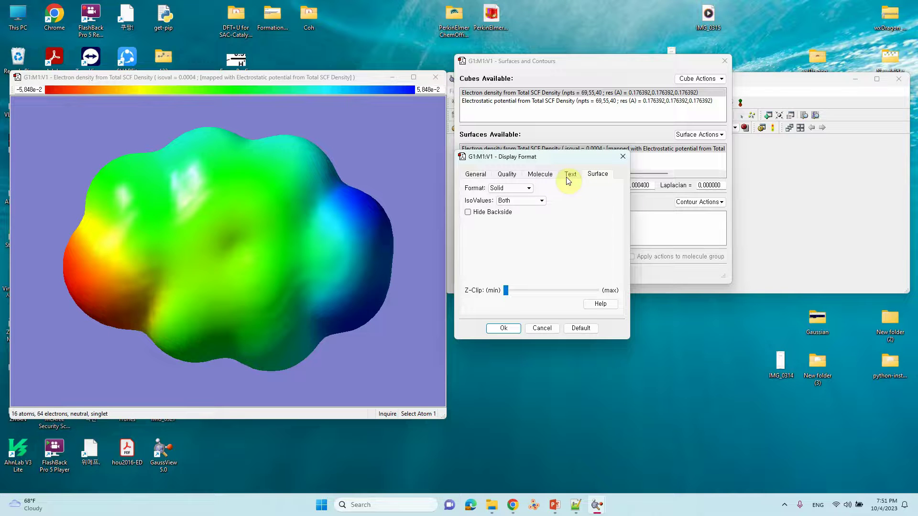
{"action": "left_click", "coordinate": [517, 190]}
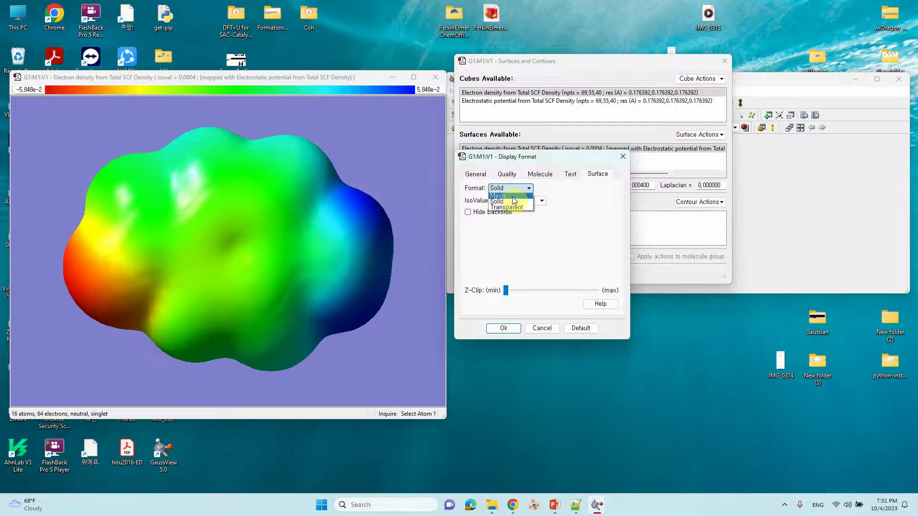
{"action": "left_click", "coordinate": [507, 207]}
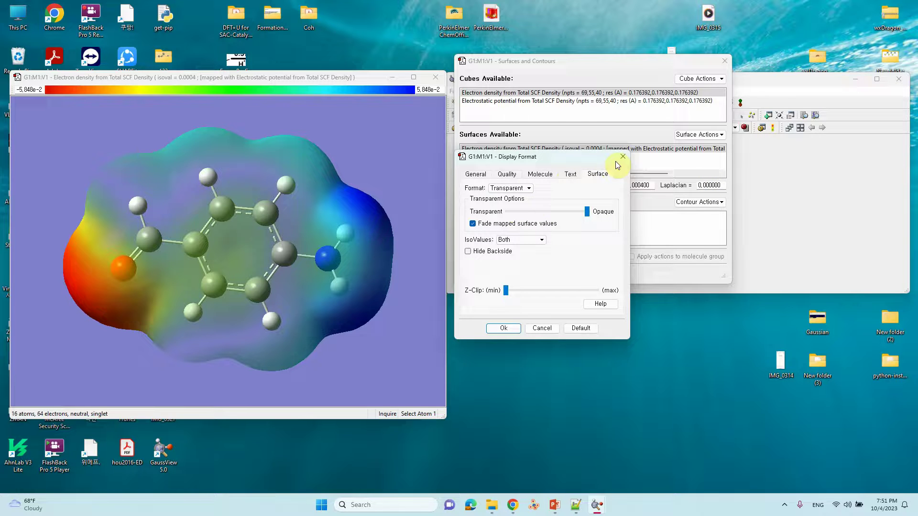
{"action": "left_click", "coordinate": [505, 328]}
Save the current view as the JPEG image 'ESP-trans'.
{"action": "left_click", "coordinate": [789, 86]}
{"action": "left_click", "coordinate": [454, 92]}
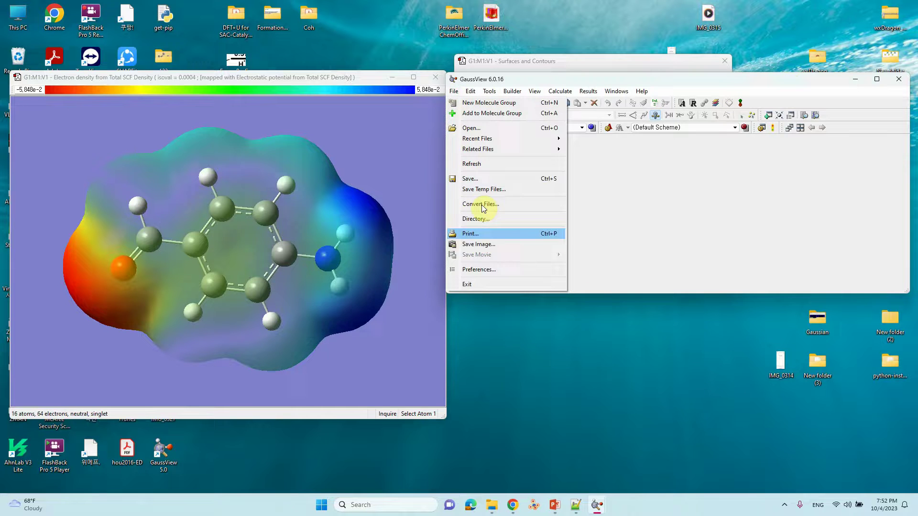
{"action": "left_click", "coordinate": [476, 245]}
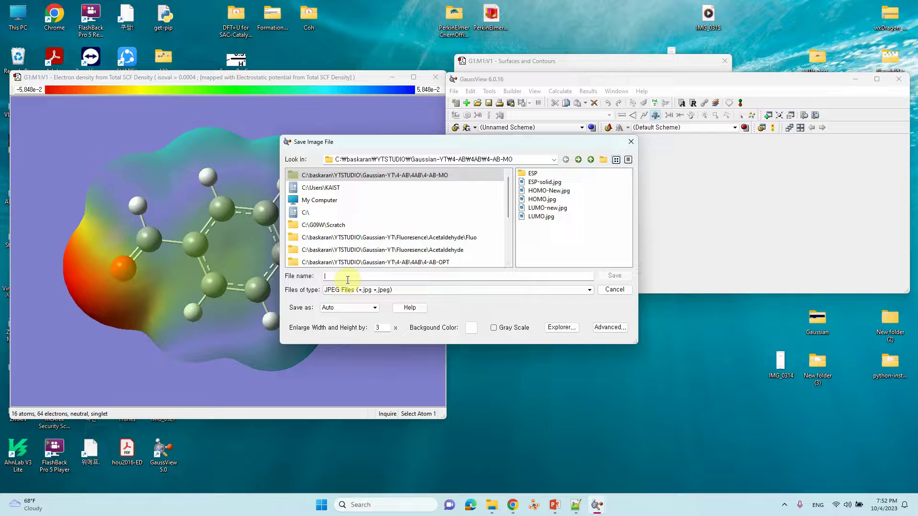
{"action": "type", "text": "ESP-"}
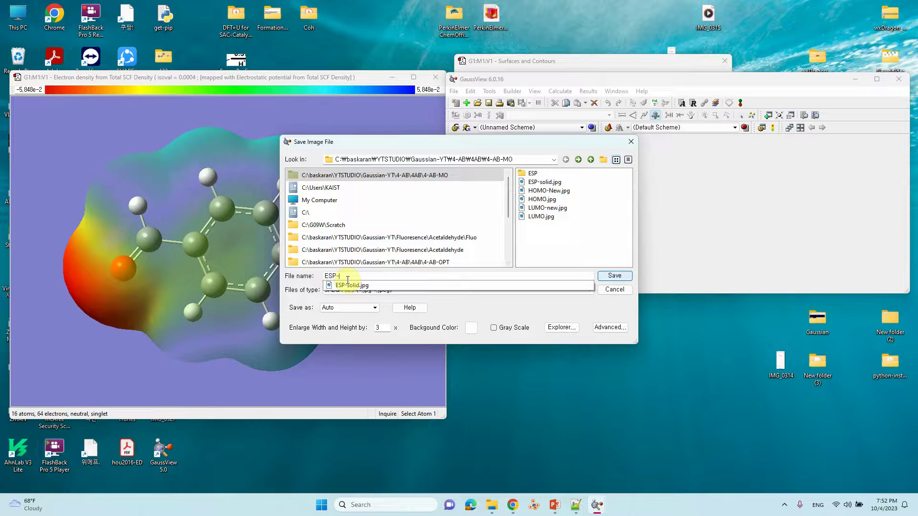
{"action": "type", "text": "trans"}
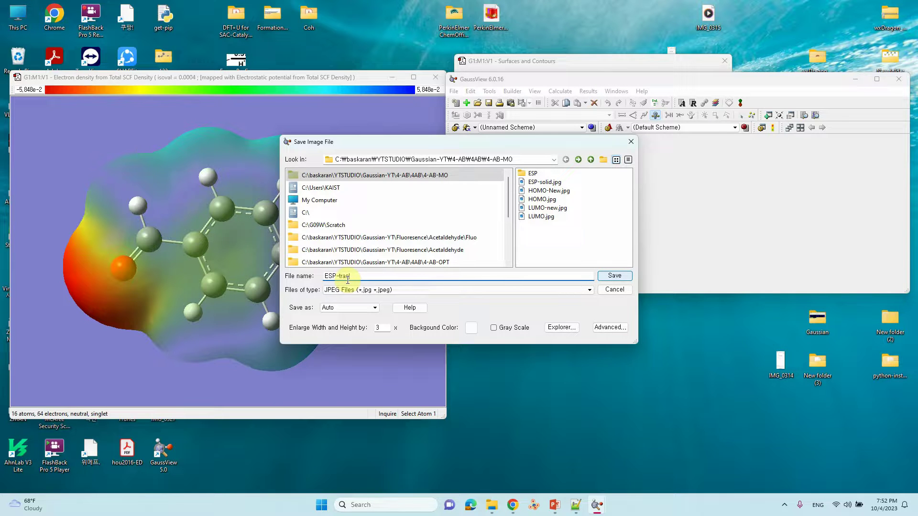
{"action": "left_click", "coordinate": [612, 276]}
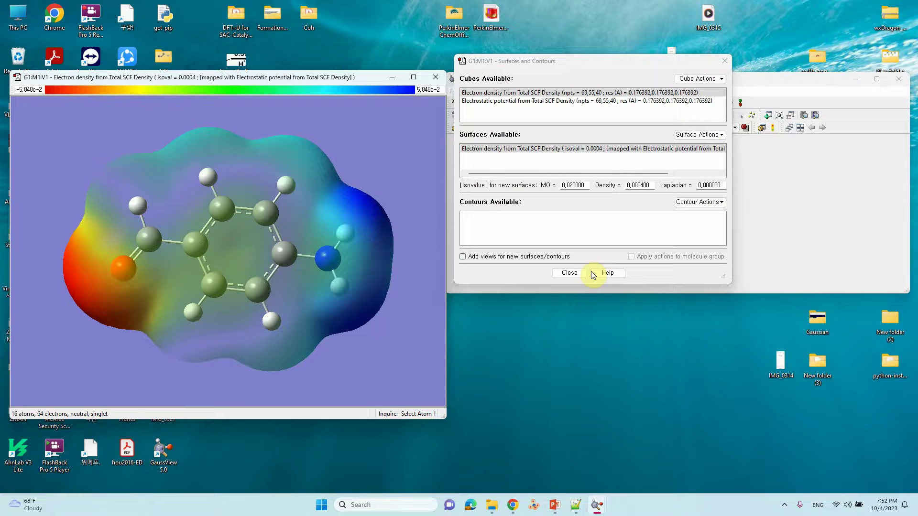
Close the Surfaces and Contours dialog, the molecule viewer and GaussView.
{"action": "left_click", "coordinate": [569, 275]}
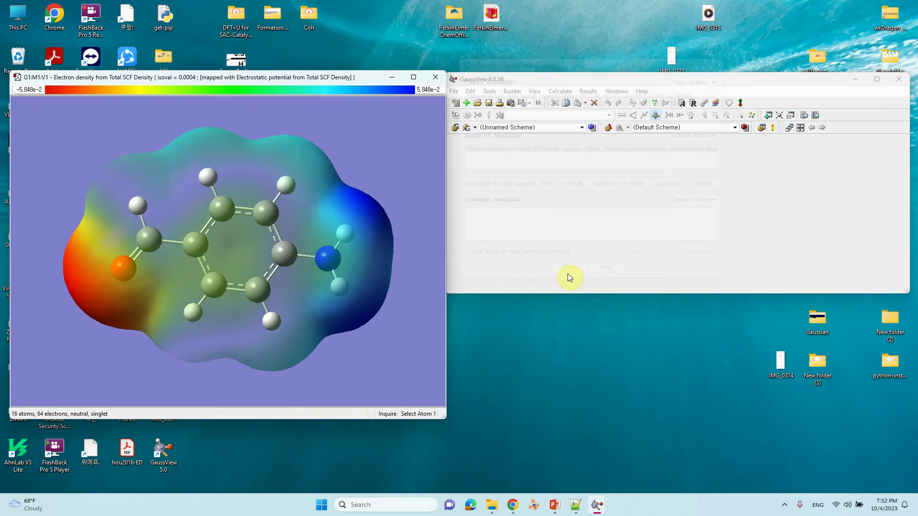
{"action": "left_click", "coordinate": [435, 78]}
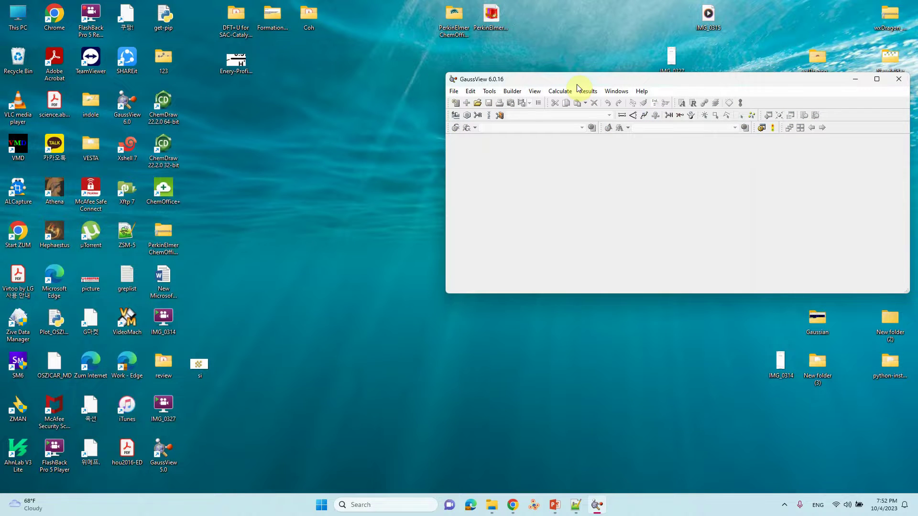
{"action": "left_click", "coordinate": [899, 79]}
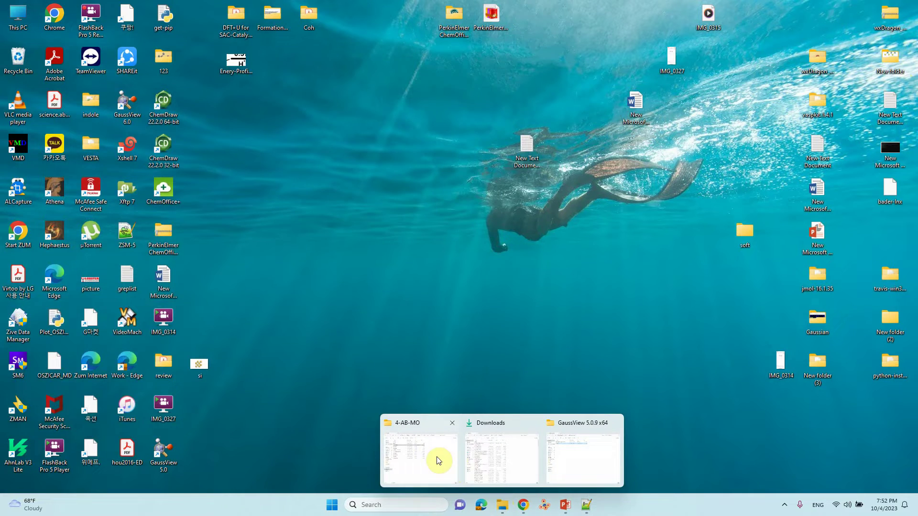
Return to the 4-AB-MO folder in File Explorer and select the ESP-solid image.
{"action": "left_click", "coordinate": [436, 458]}
{"action": "left_click", "coordinate": [202, 360]}
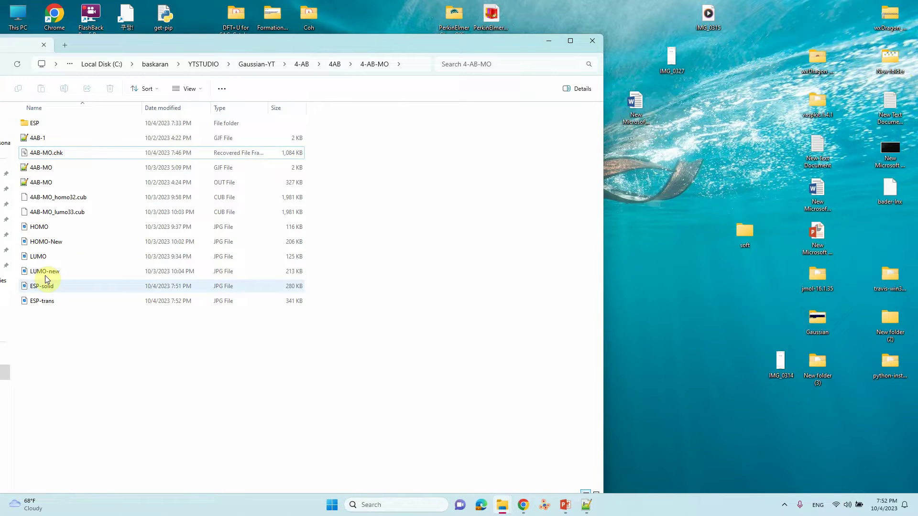
{"action": "left_click", "coordinate": [44, 289]}
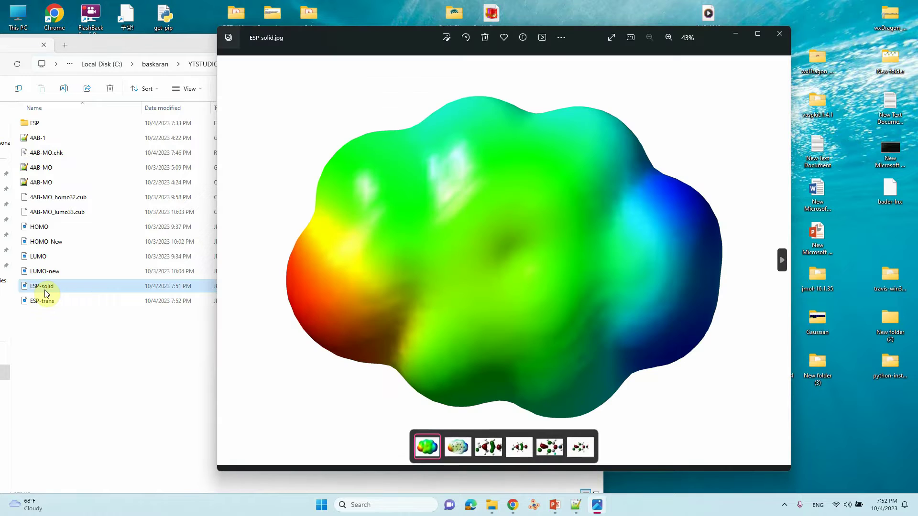
Open ESP-trans in Photos beside ESP-solid, then minimize ESP-trans to leave the solid map showing.
{"action": "double_click", "coordinate": [42, 302]}
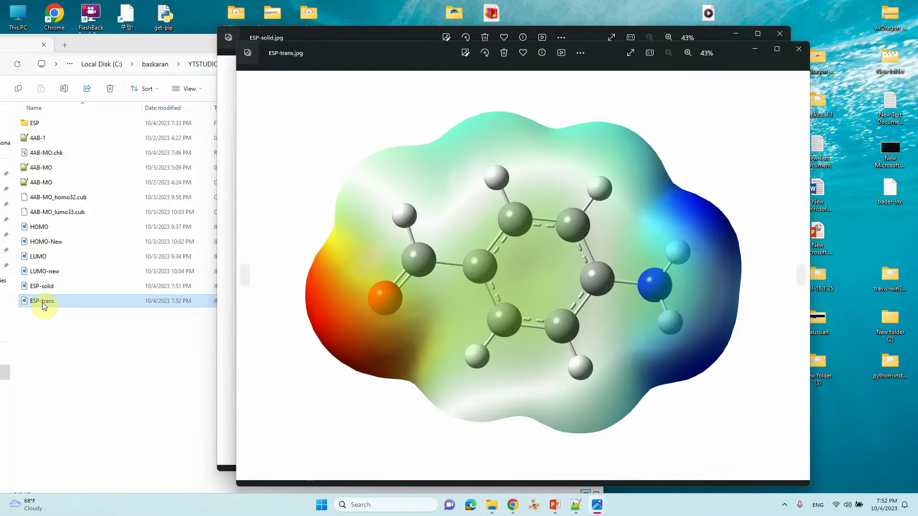
{"action": "left_click_drag", "start_coordinate": [529, 62], "coordinate": [796, 82]}
{"action": "left_click_drag", "start_coordinate": [492, 41], "coordinate": [252, 38]}
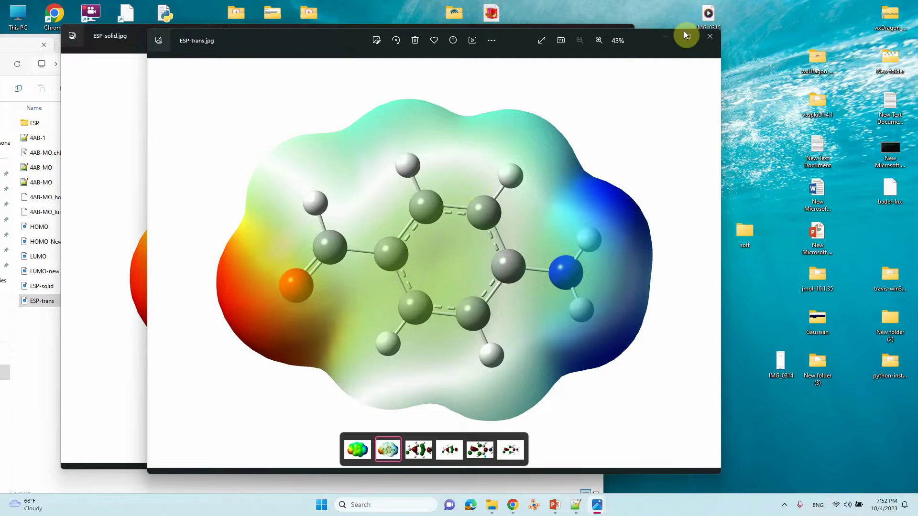
{"action": "left_click", "coordinate": [665, 36]}
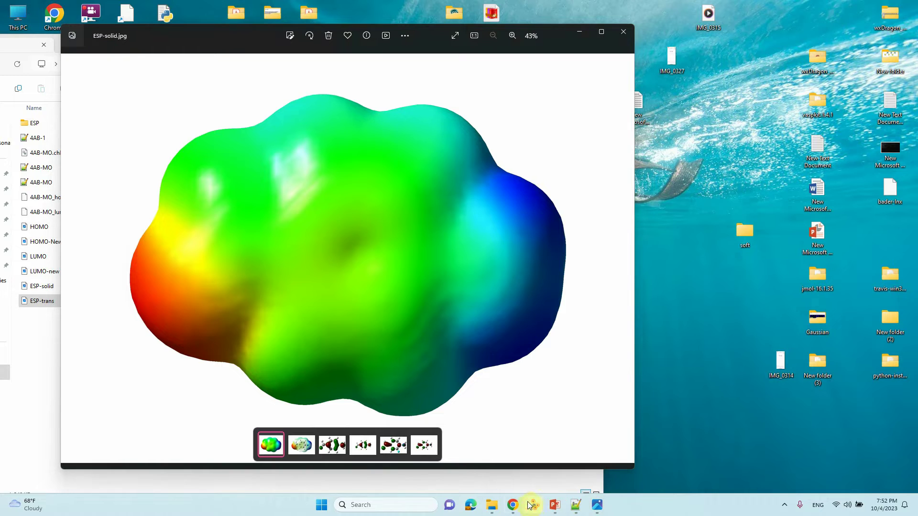